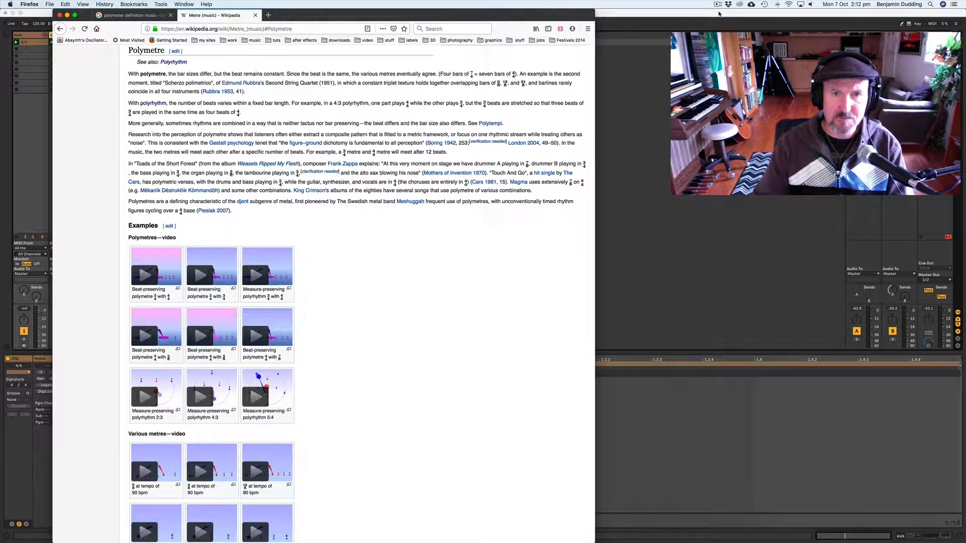
Step: Switch to Ableton Live and browse the existing clips in each track to inspect their notes and lengths
key("super+Tab")
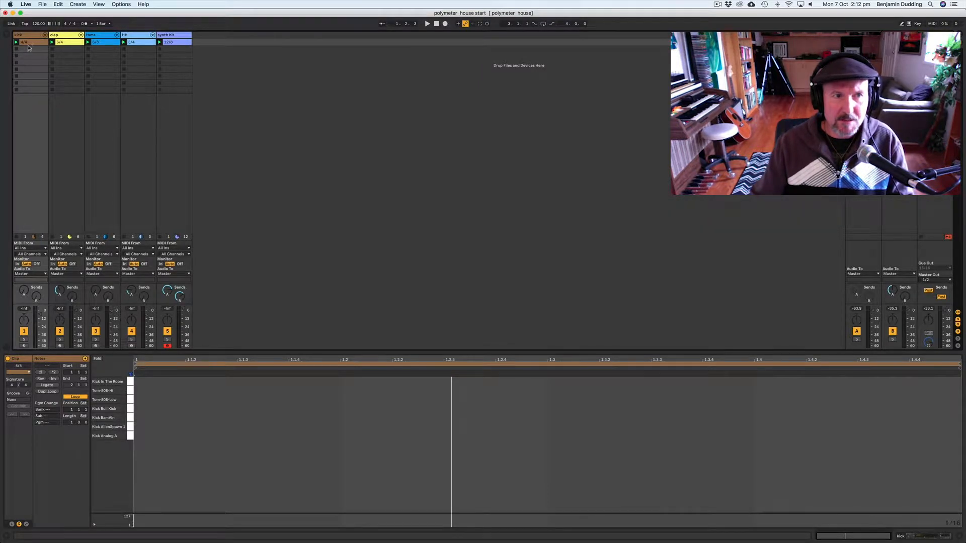
left_click(70, 44)
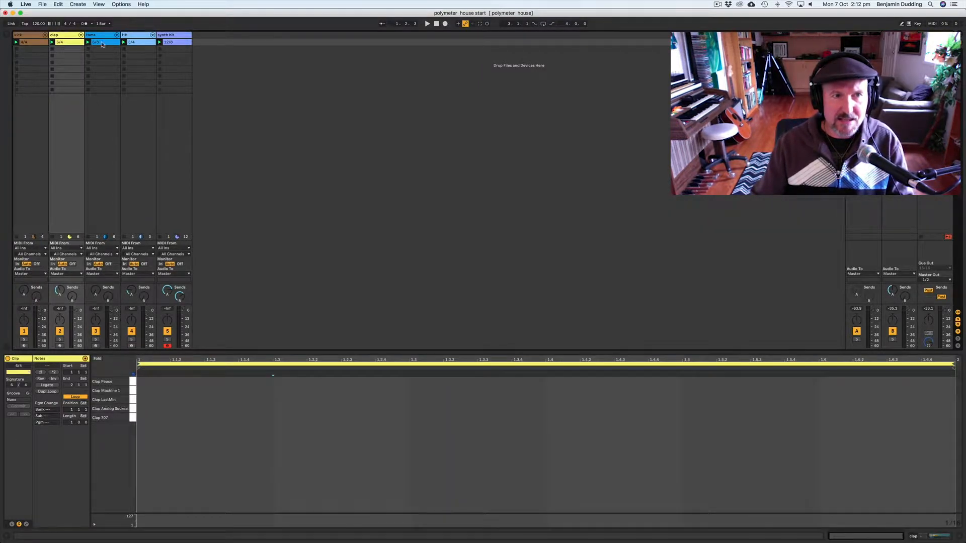
left_click(96, 44)
key("Right")
key("Right")
key("Left")
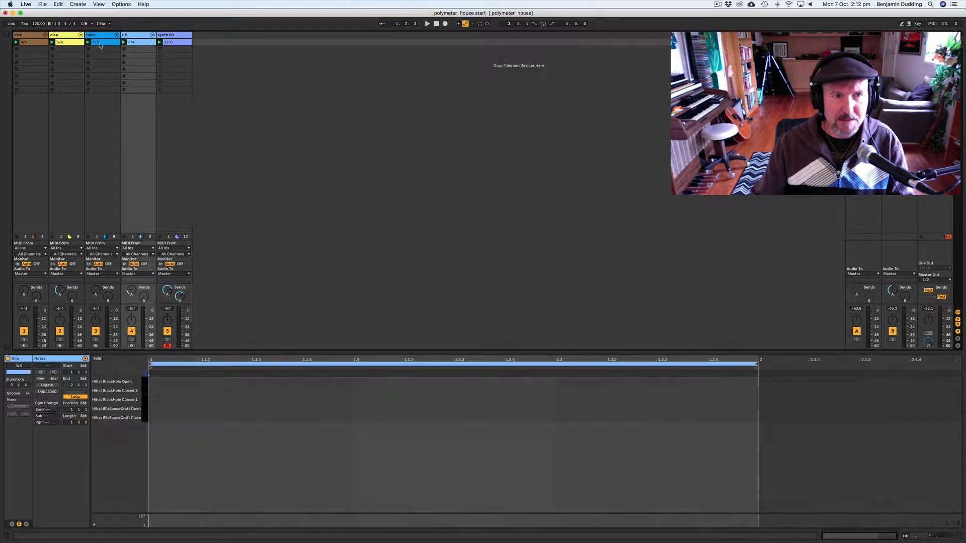
key("Left")
key("Left")
key("Left")
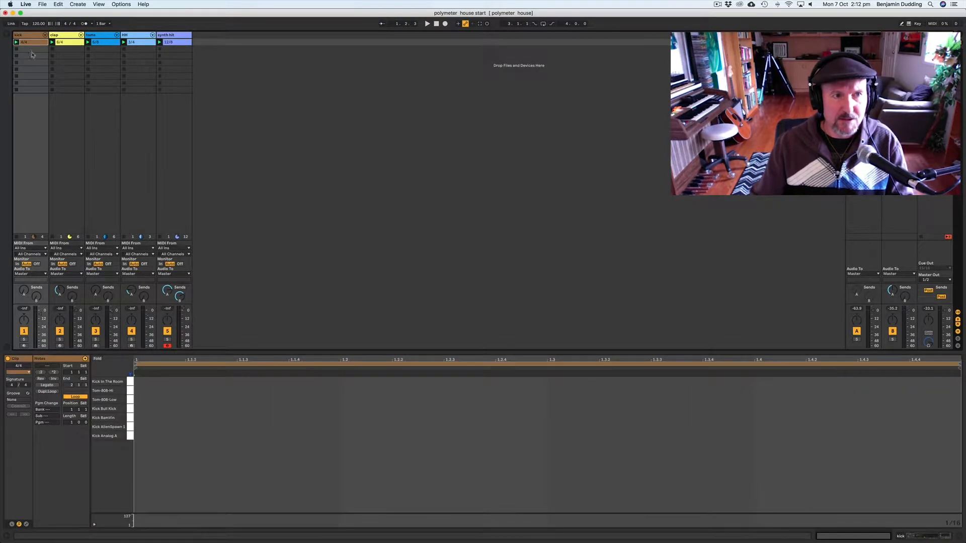
Step: Insert a new empty MIDI clip in the second slot of the kick track
left_click(28, 49)
right_click(27, 51)
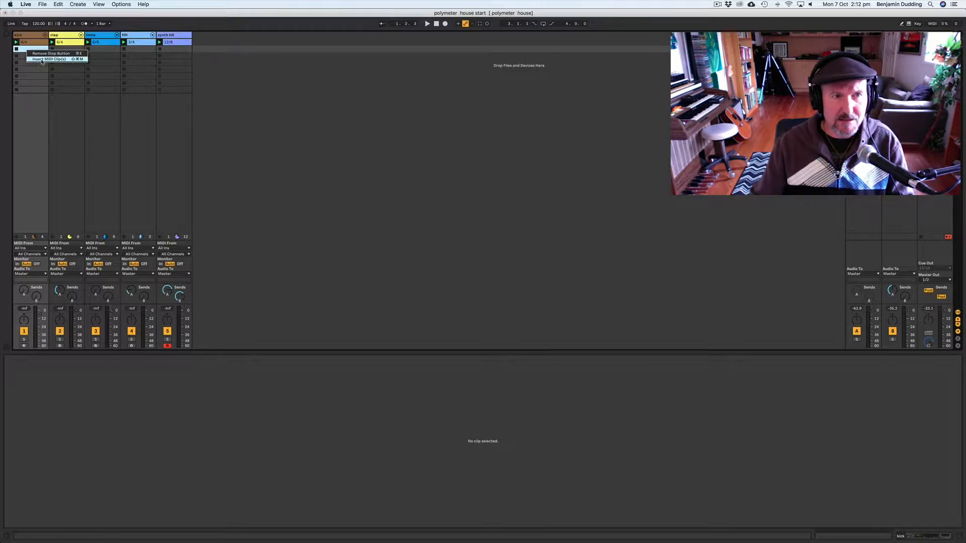
left_click(42, 60)
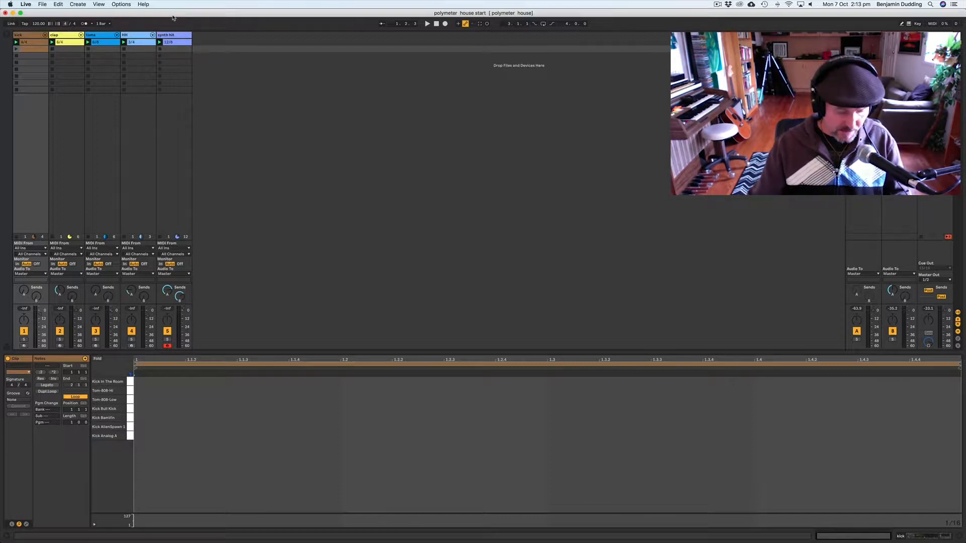
key("Tab")
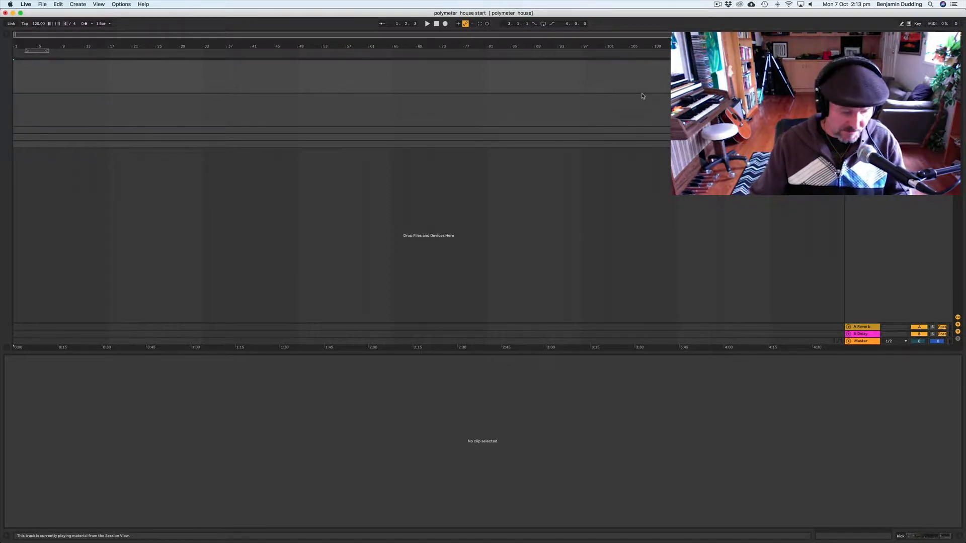
key("Tab")
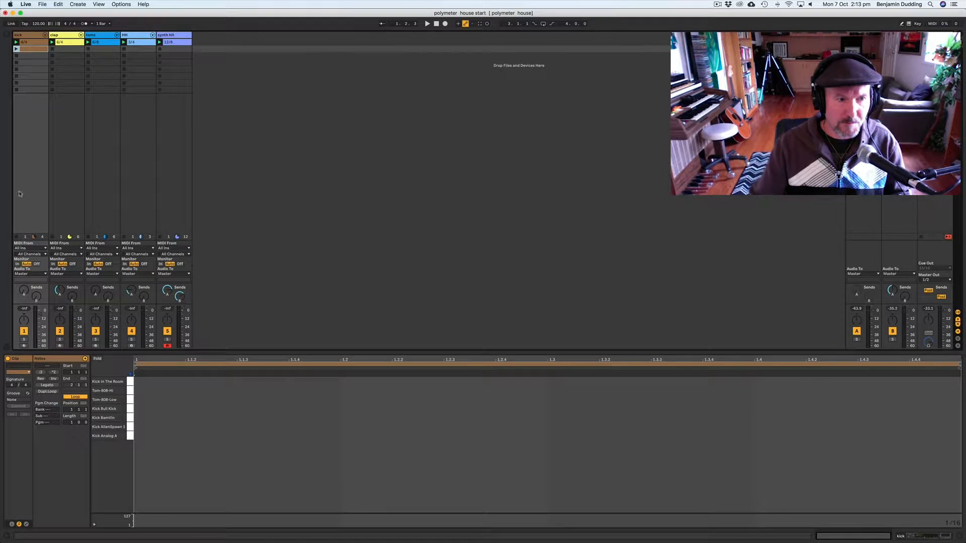
Step: Draw Tom-808-Hi notes on the first three beats of the new clip
left_click(11, 386)
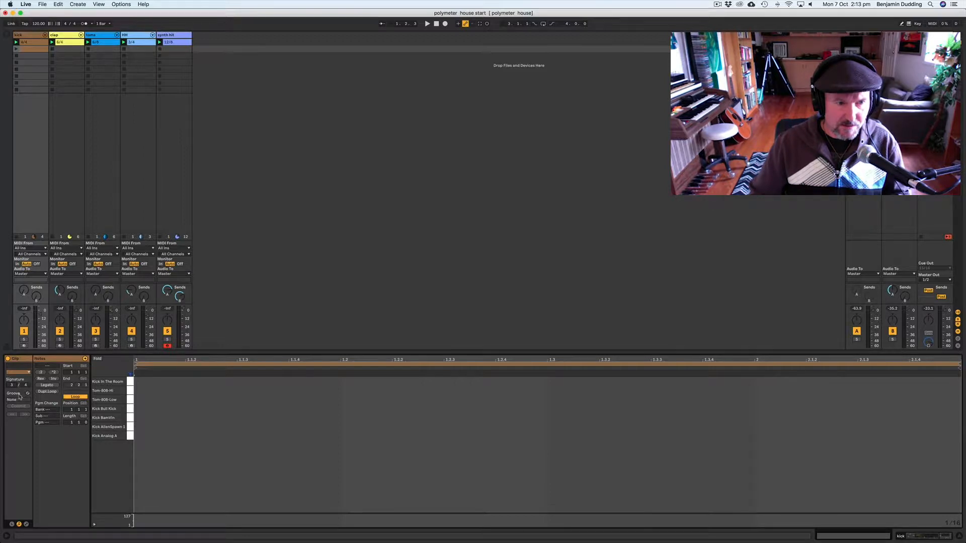
double_click(139, 392)
left_click(347, 393)
double_click(349, 394)
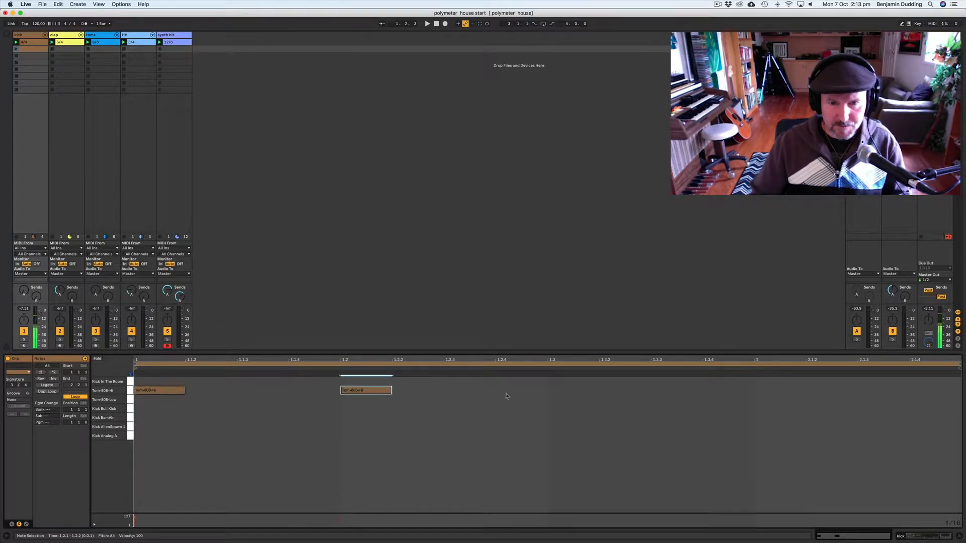
double_click(552, 394)
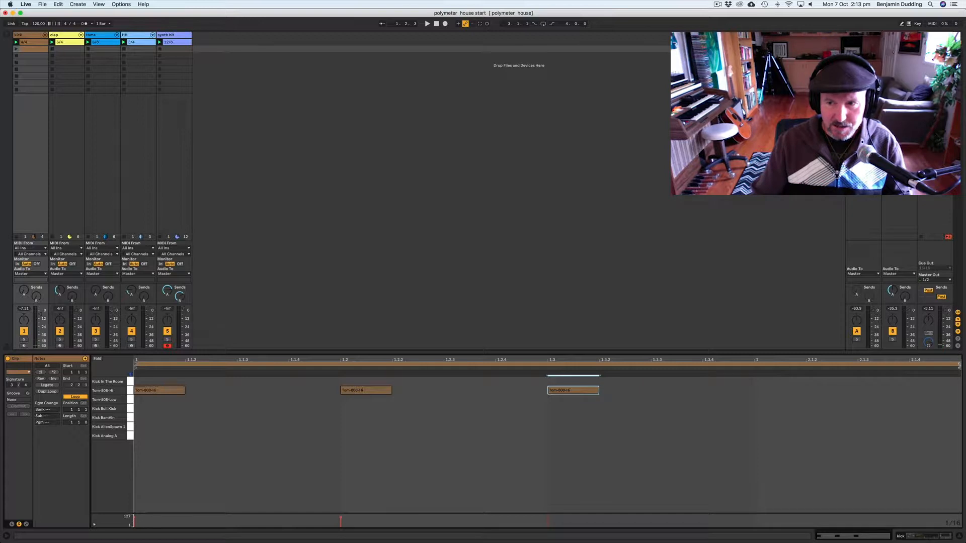
Step: Shorten the clip's loop to end after the third beat and crop the clip to it
left_click(959, 366)
left_click_drag(959, 366, 756, 381)
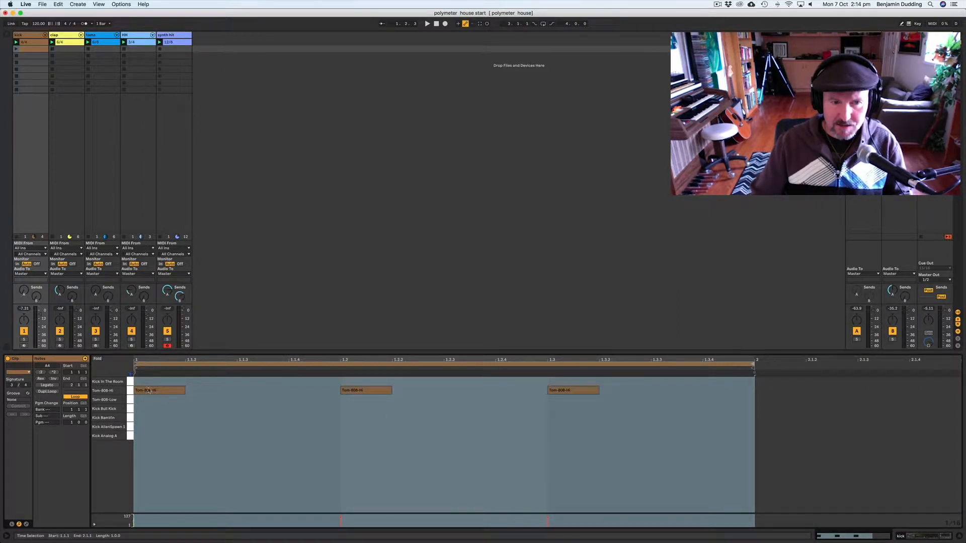
left_click(309, 388)
left_click(346, 390)
left_click(583, 391)
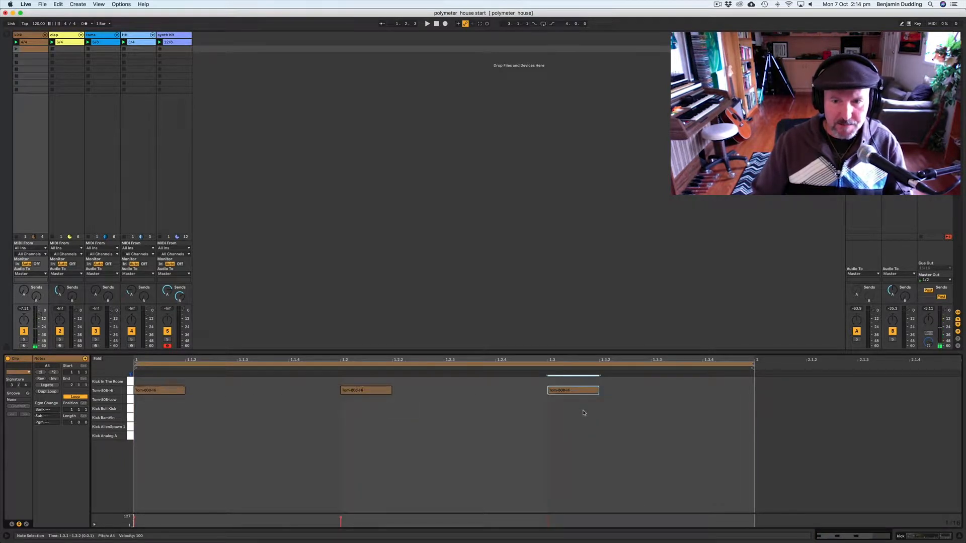
right_click(579, 416)
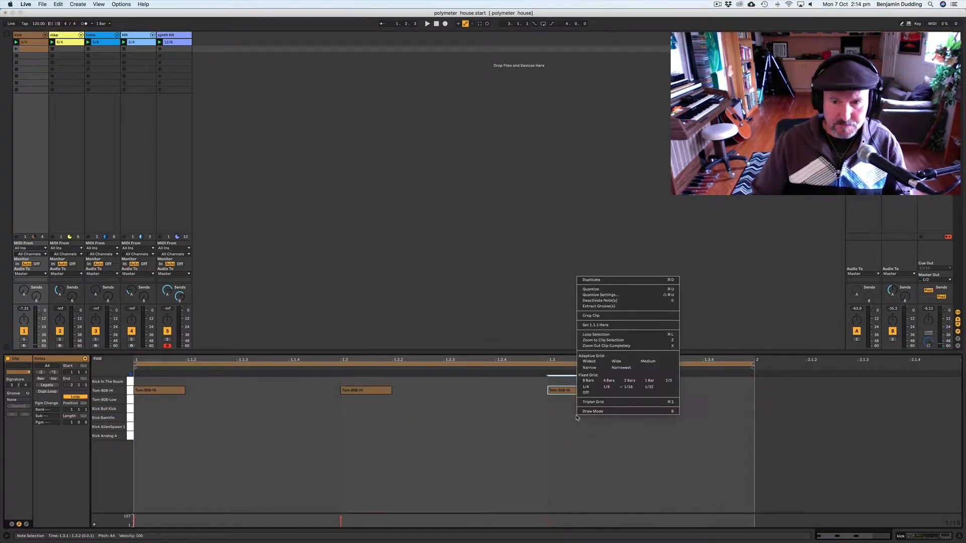
left_click(593, 317)
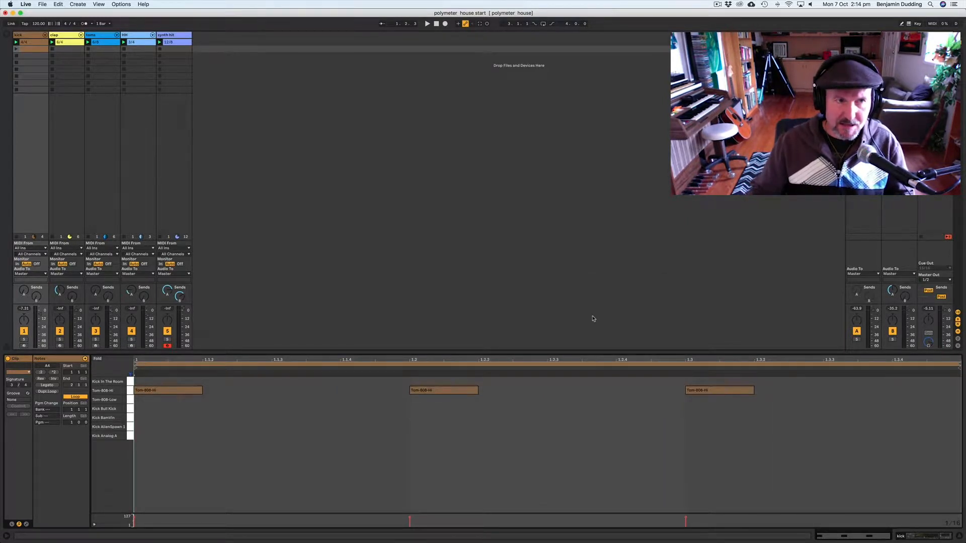
Step: Select and preview the clips across the tracks to compare them
left_click(28, 50)
left_click(26, 42)
left_click(68, 43)
left_click(104, 43)
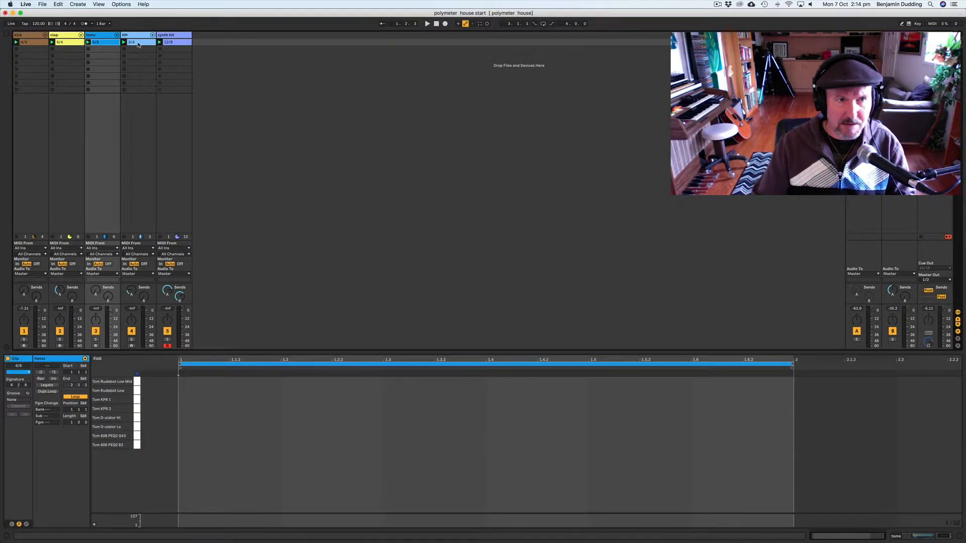
left_click(137, 42)
key("Right")
left_click(34, 43)
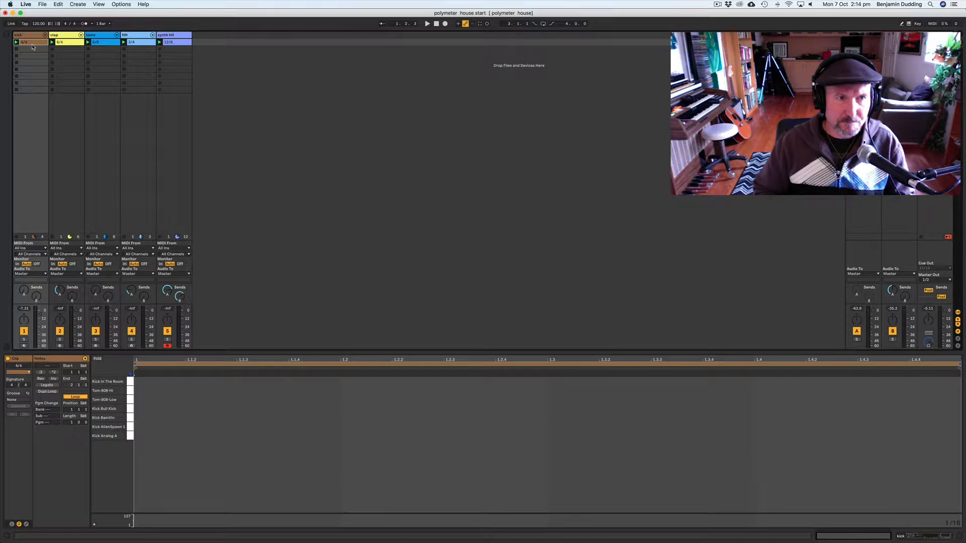
Step: Insert a new empty MIDI clip in the second slot of the toms track
left_click(97, 49)
right_click(96, 50)
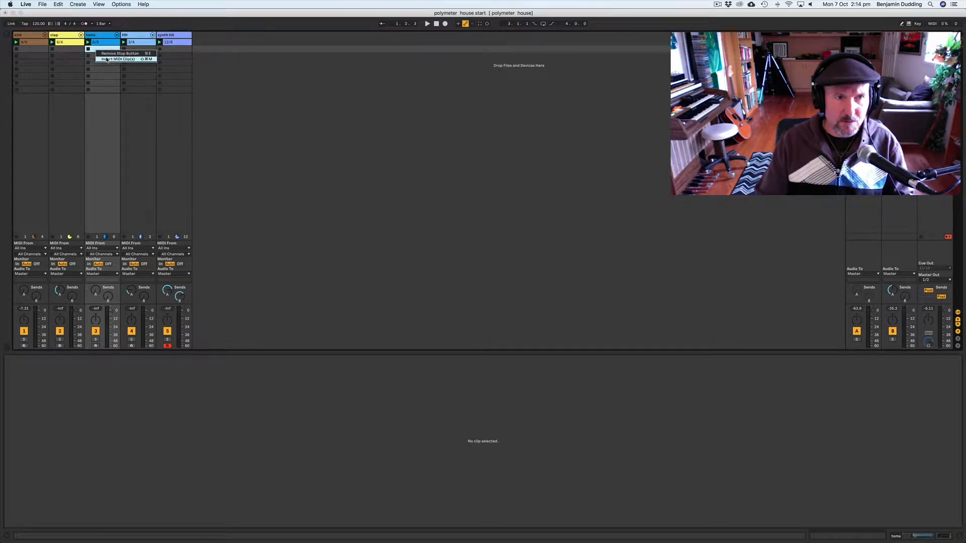
left_click(107, 60)
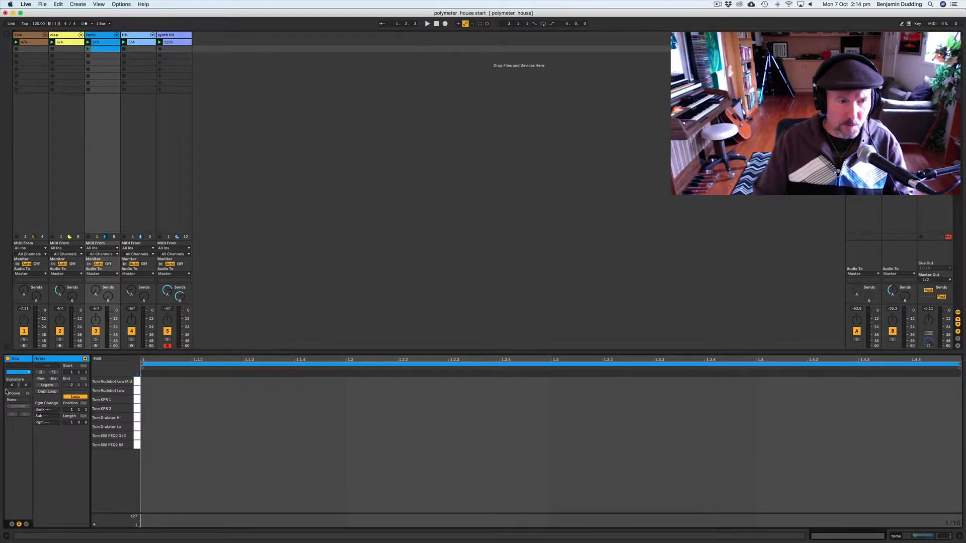
Step: Audition the tom sounds available in the toms track's drum rack
left_click(168, 410)
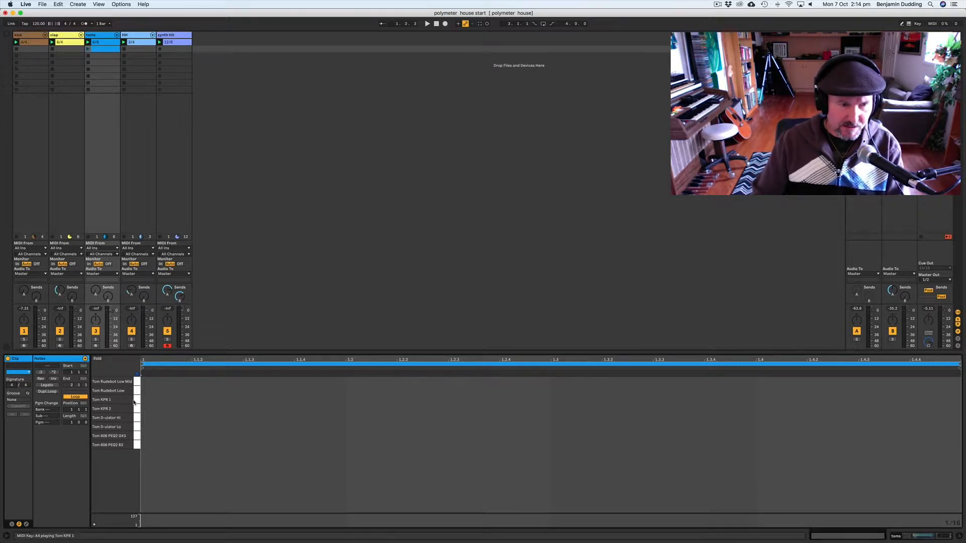
left_click(136, 427)
left_click(137, 418)
left_click(136, 400)
left_click(137, 391)
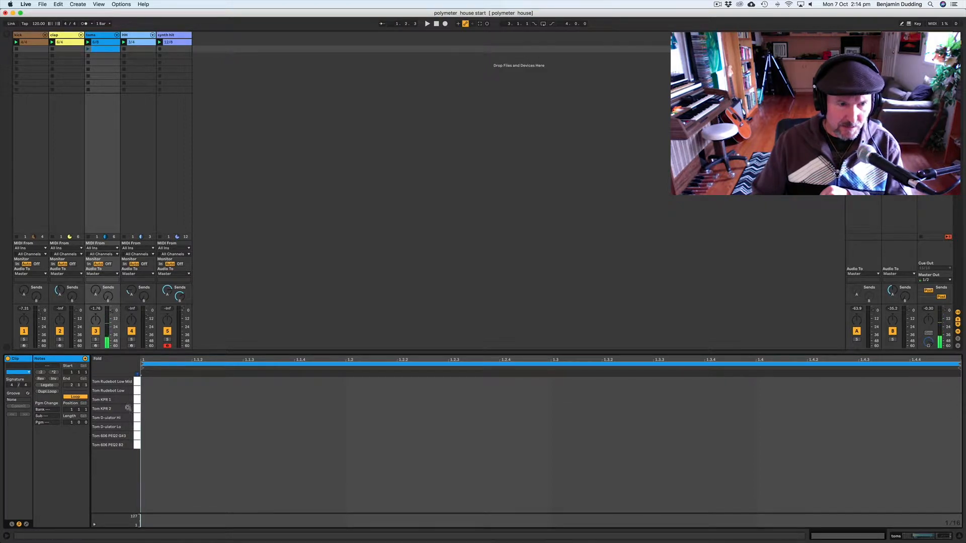
left_click(135, 446)
left_click(136, 436)
left_click(136, 446)
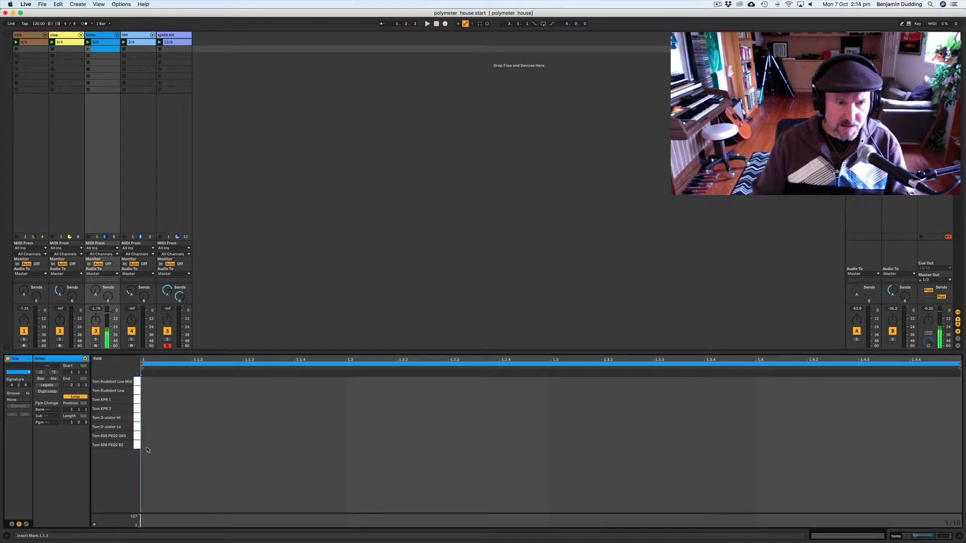
Step: Draw a Tom 606 PEQ2 B2 note at the start of the tom clip
double_click(147, 445)
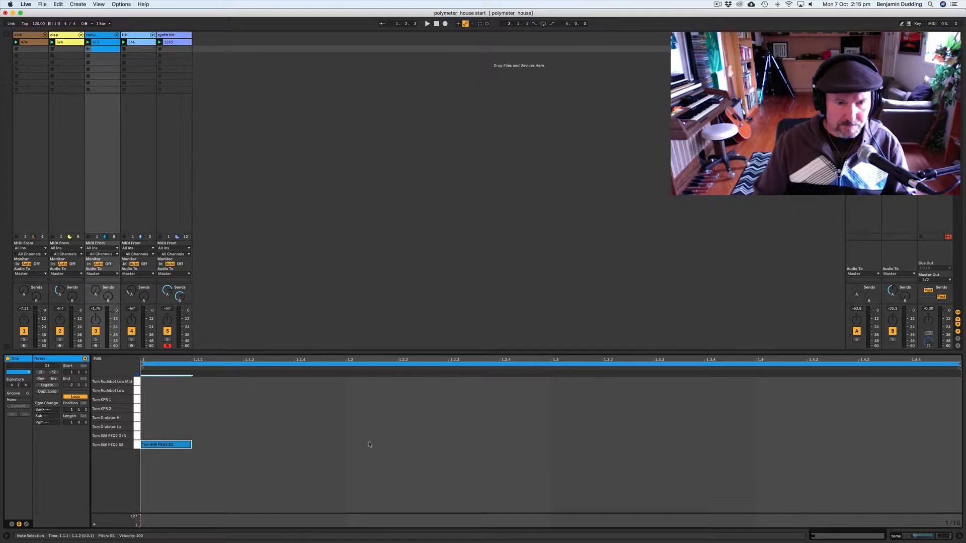
left_click(138, 436)
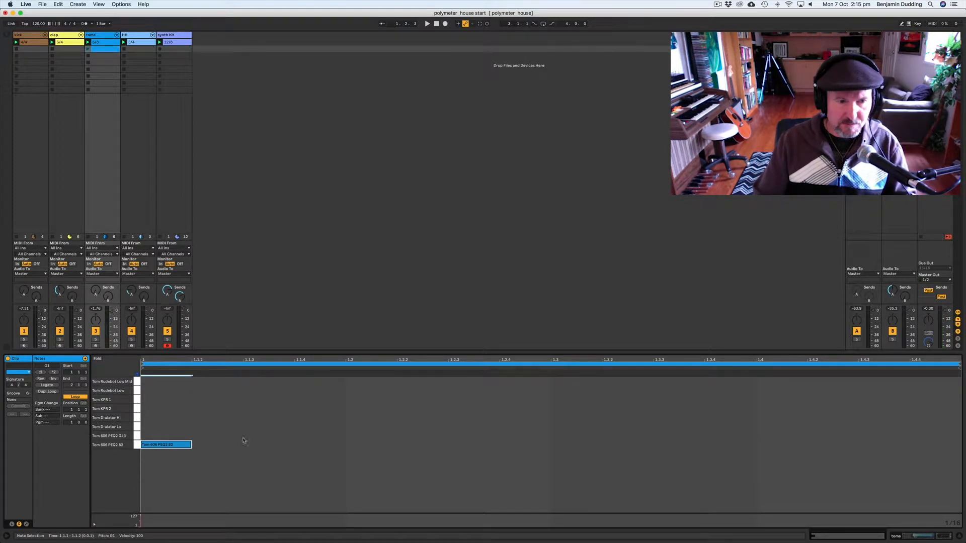
left_click(84, 23)
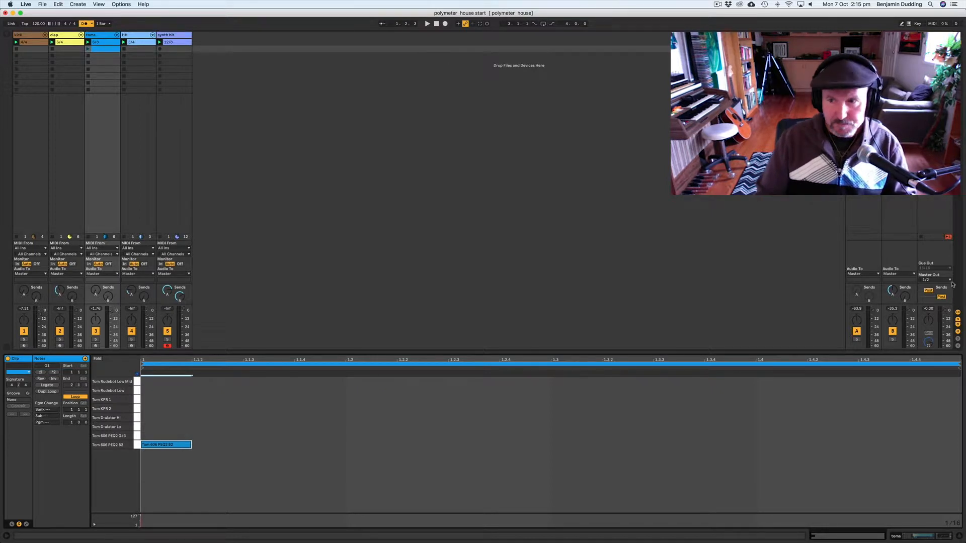
left_click(935, 279)
left_click(935, 276)
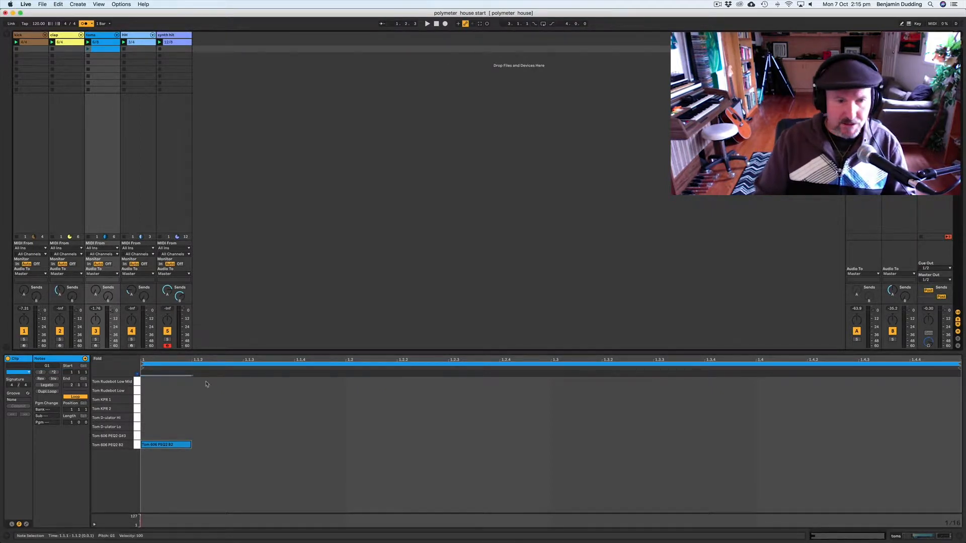
Step: Rename the new tom clip as 4
left_click(89, 49)
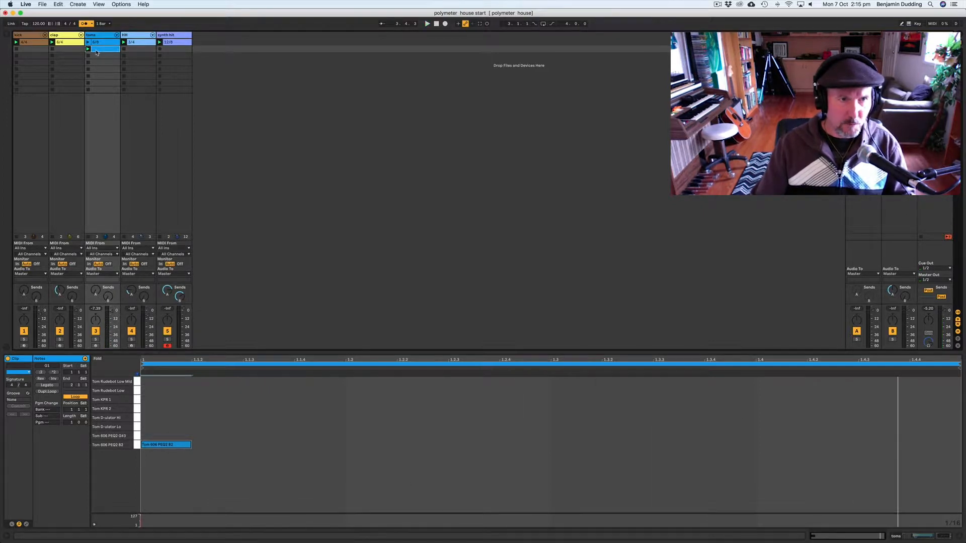
key("super+r")
type("4")
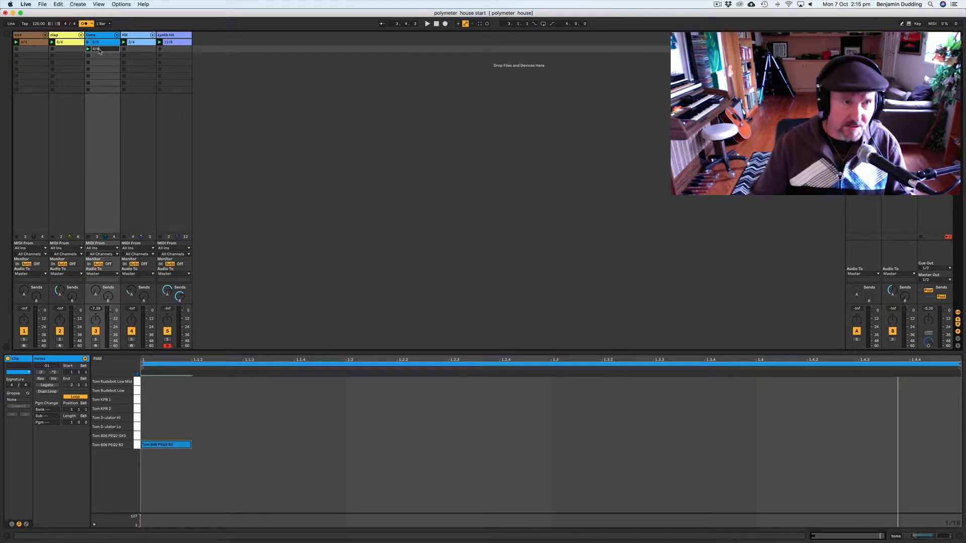
left_click(100, 56)
left_click(98, 36)
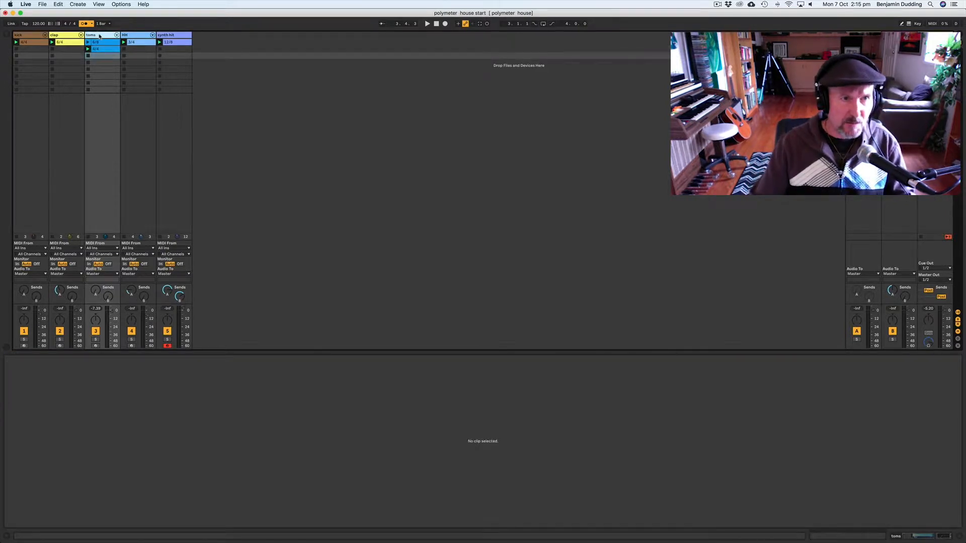
Step: Duplicate the toms track
left_click(58, 4)
left_click(75, 82)
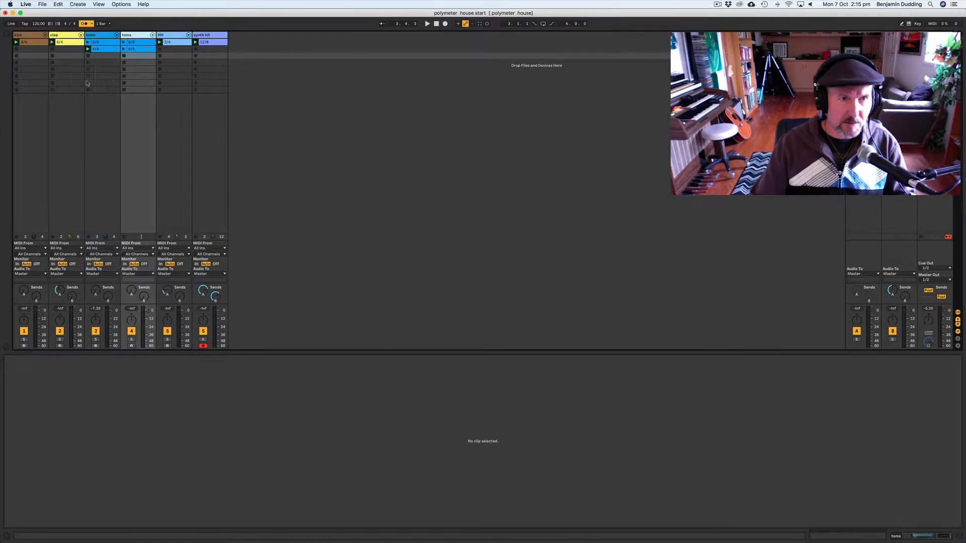
Step: Open the duplicated tom clip and move its note up to Tom 606 PEQ2 G#3
left_click(130, 49)
double_click(129, 50)
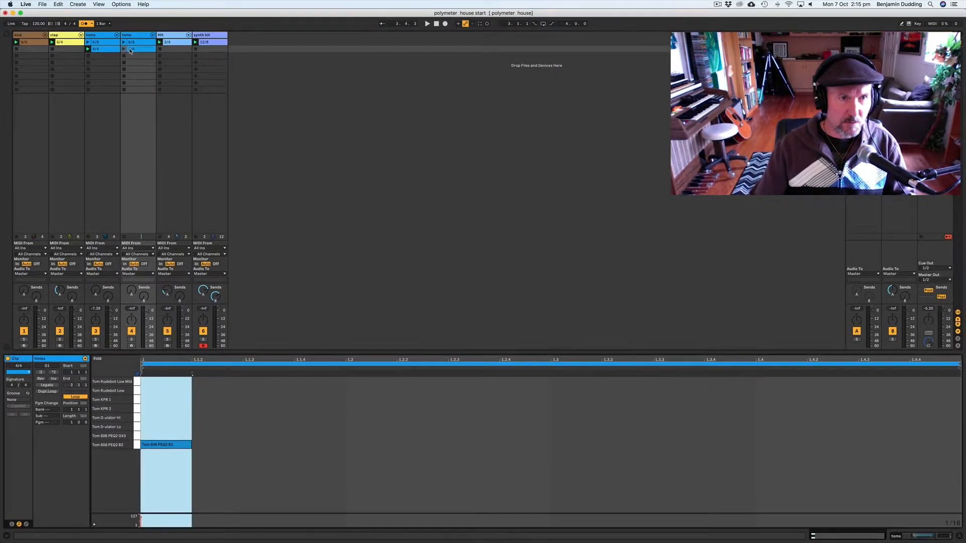
left_click(164, 445)
left_click_drag(164, 445, 162, 438)
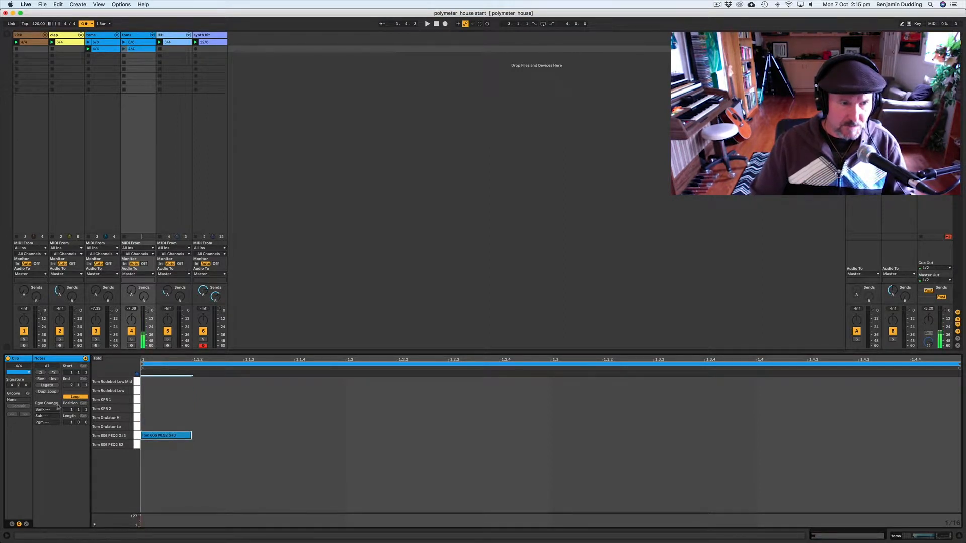
Step: Set the clip's time signature numerator to 3
left_click(11, 386)
type("3")
key("Return")
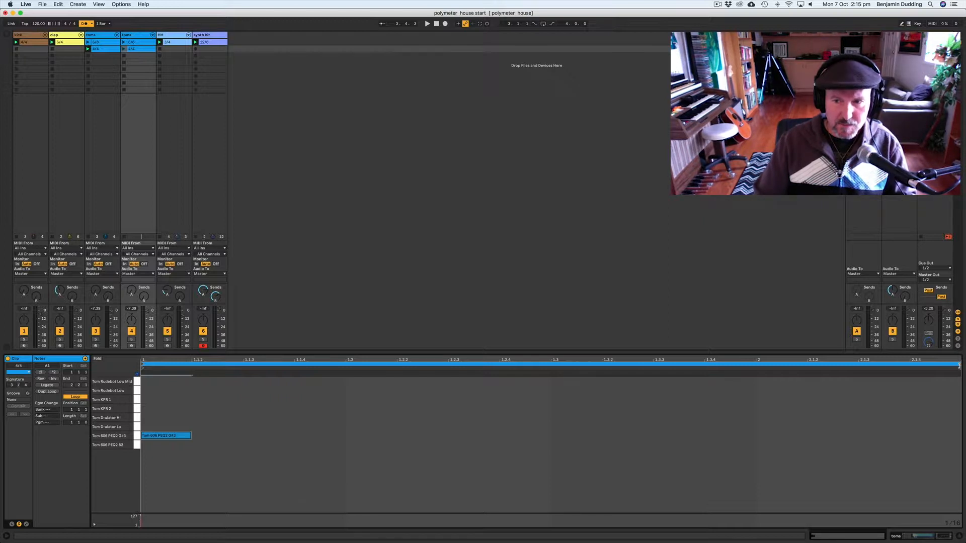
Step: Shorten the duplicated tom clip's loop to one 3/4 bar and crop the clip to it
left_click(958, 365)
left_click_drag(924, 370, 748, 382)
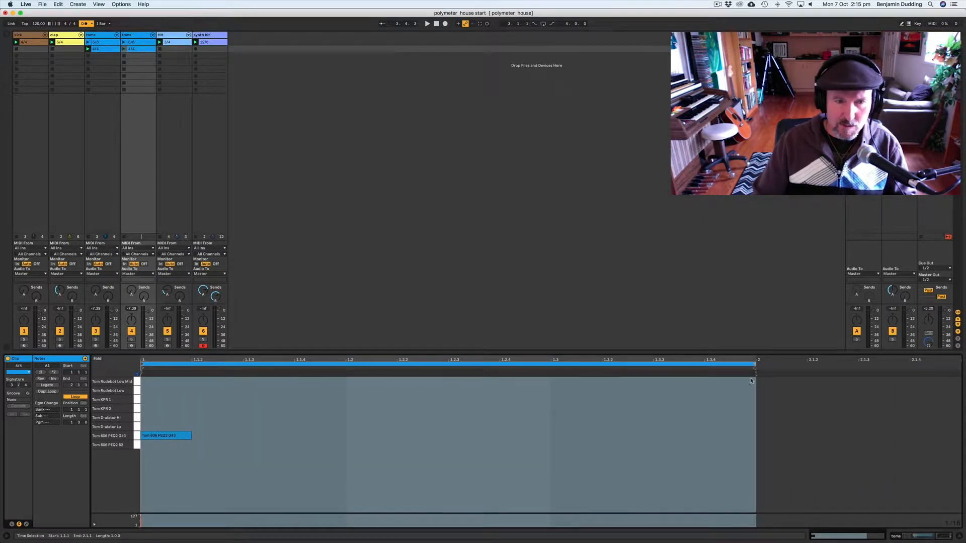
left_click(164, 434)
left_click(352, 445)
left_click(577, 446)
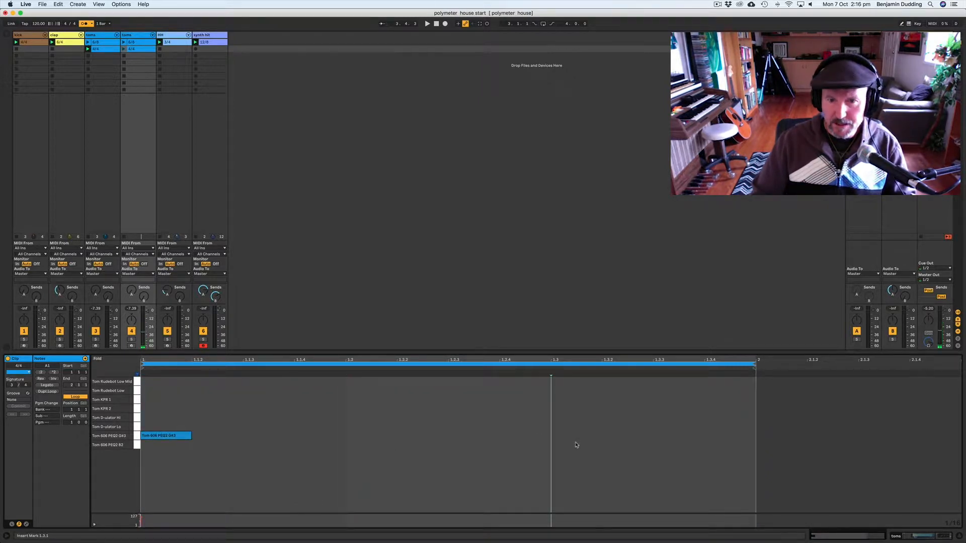
right_click(729, 394)
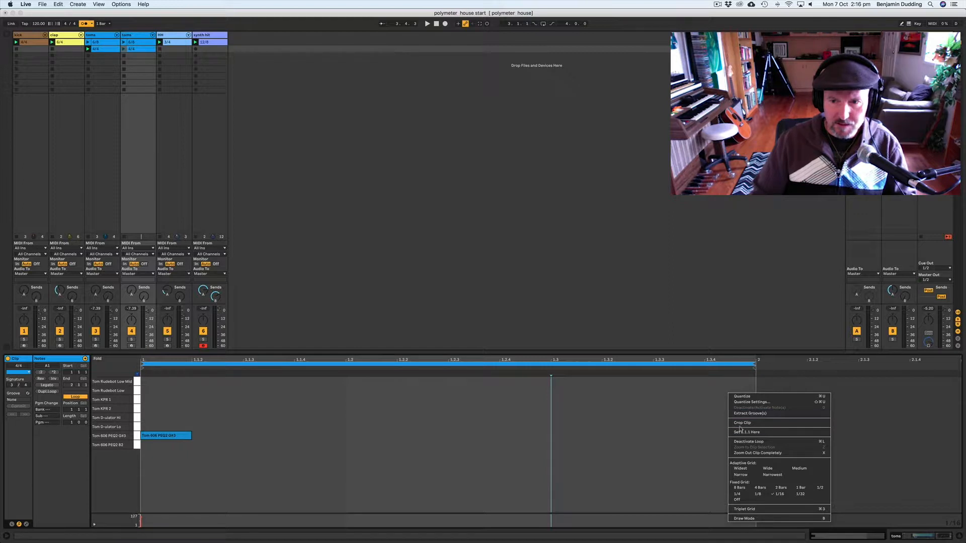
left_click(741, 423)
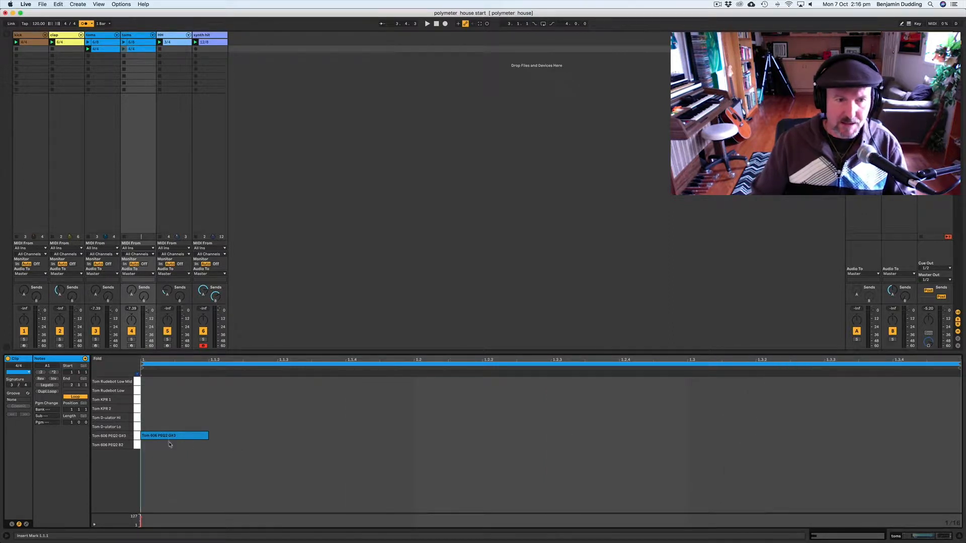
Step: Rename the duplicated tom clip as 3
left_click(131, 49)
key("super+r")
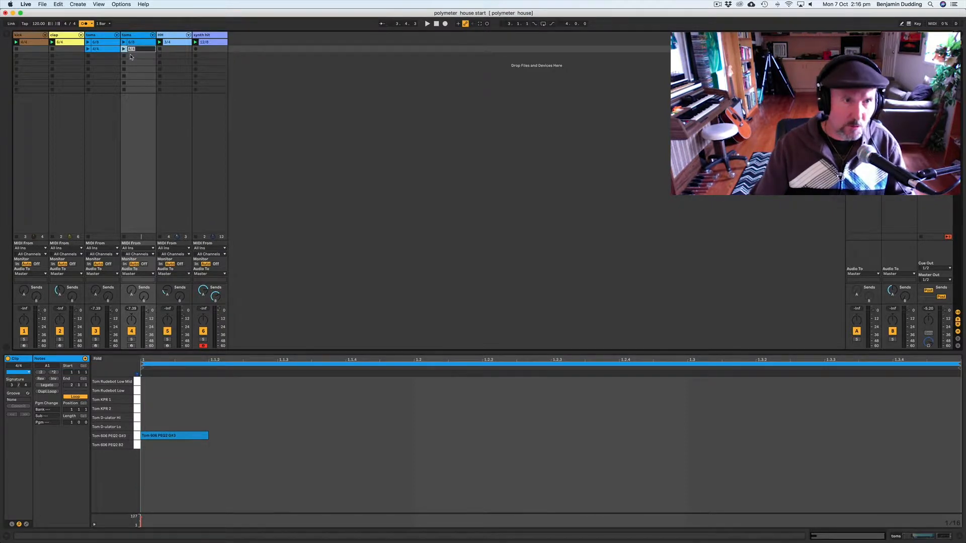
left_click_drag(131, 49, 125, 50)
type("3")
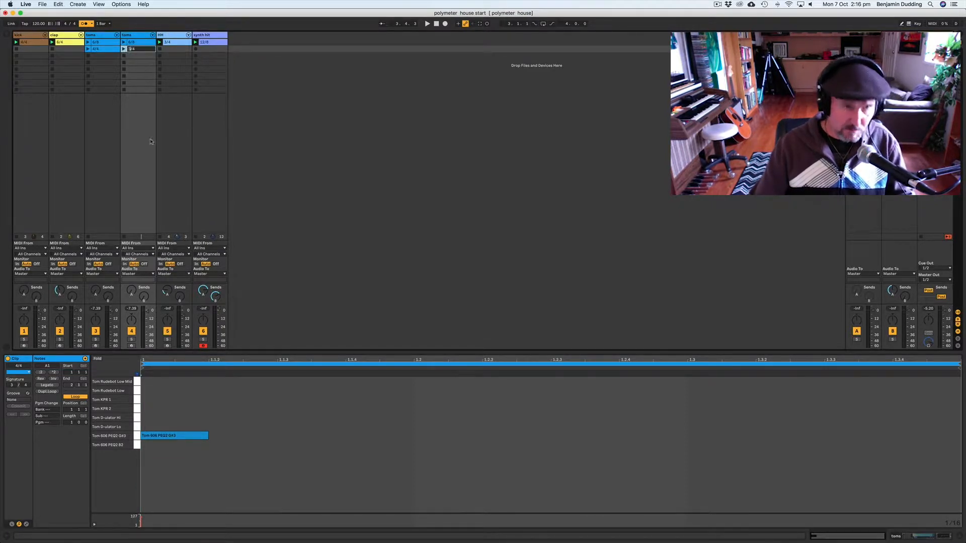
left_click(124, 49)
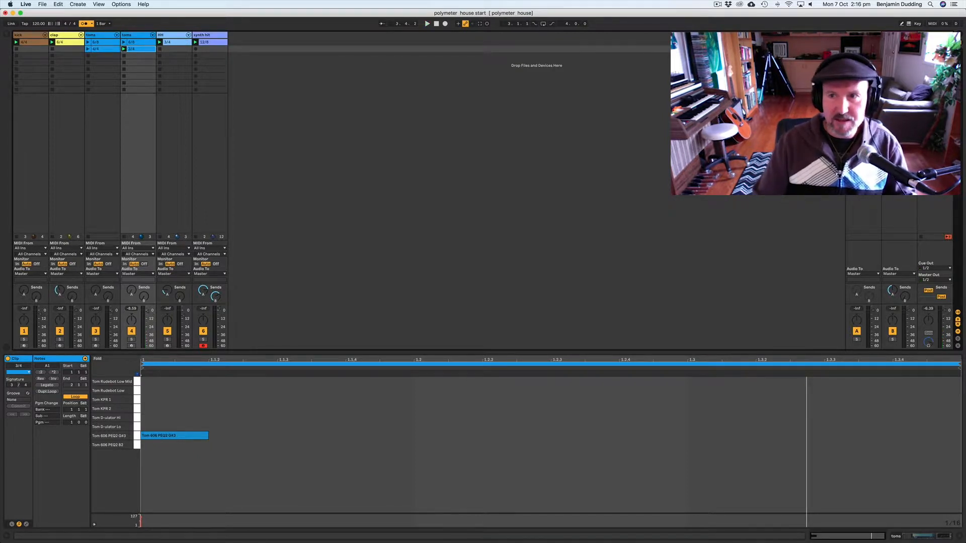
Step: Launch the second scene and play the groove to audition it
left_click(921, 49)
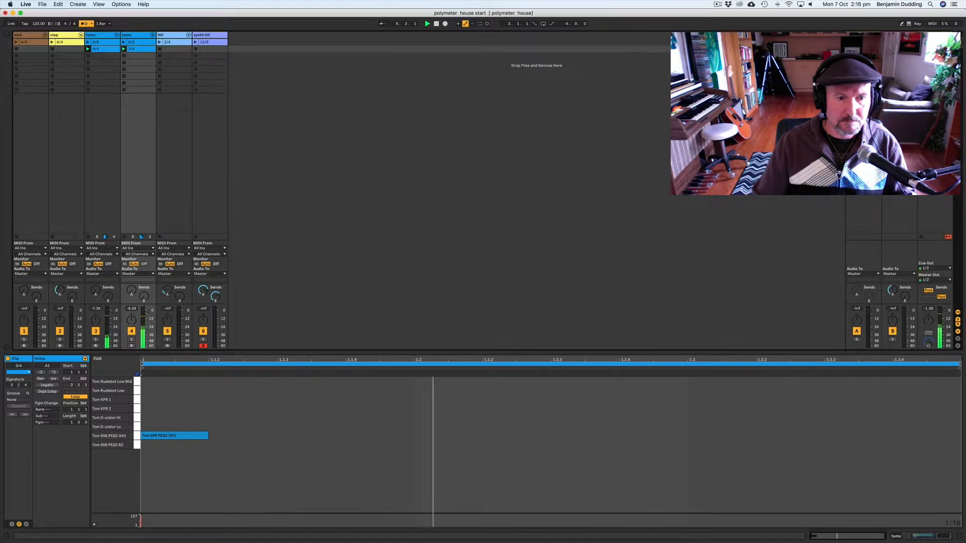
key("space")
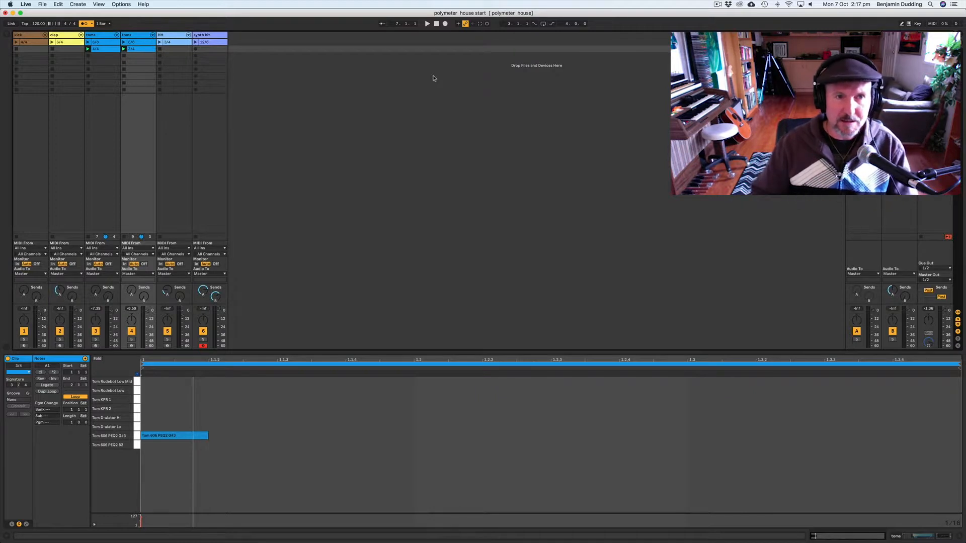
Step: Delete the clips on both tom tracks
left_click(133, 50)
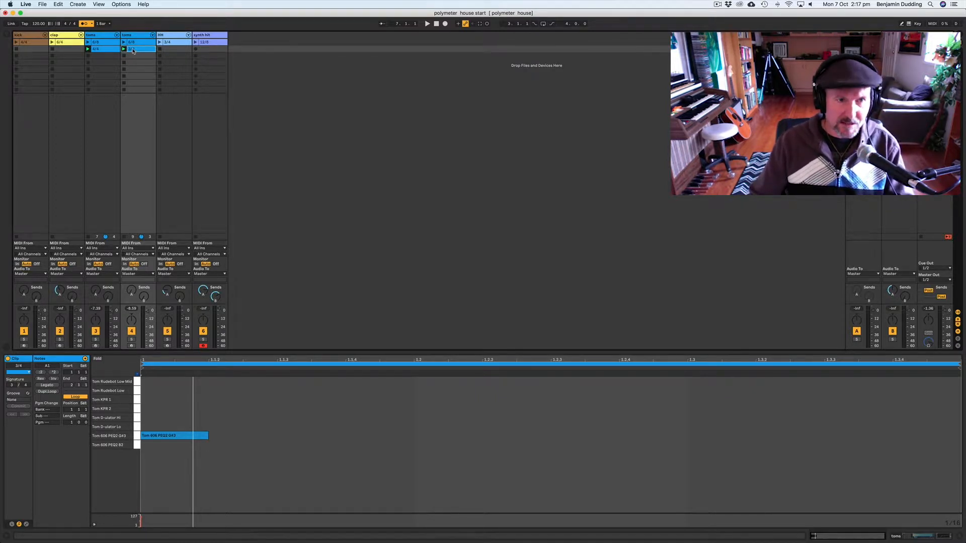
key("Delete")
left_click(110, 50)
key("Delete")
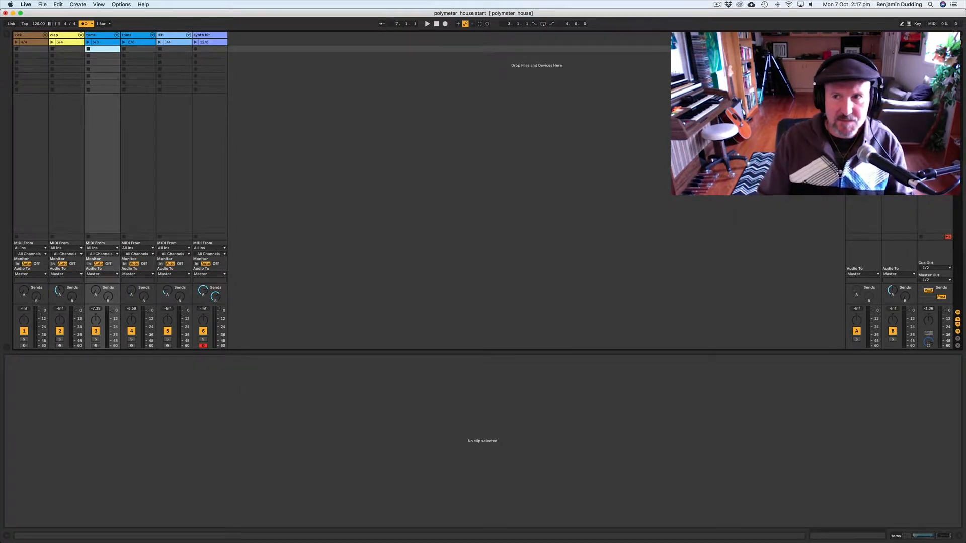
key("Up")
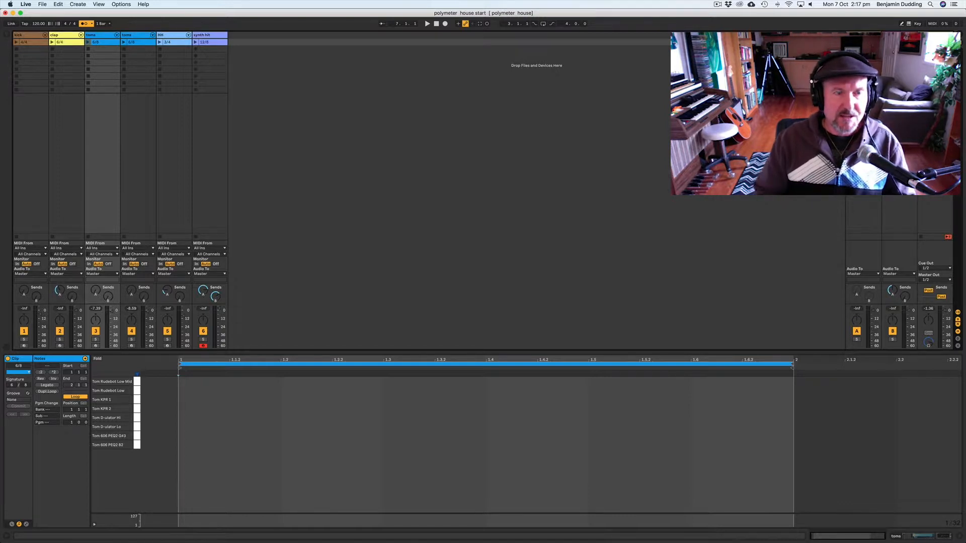
Step: Open the kick clip, draw Kick Bull Kick notes on each of the four beats, and launch the clip
left_click(21, 34)
left_click(22, 42)
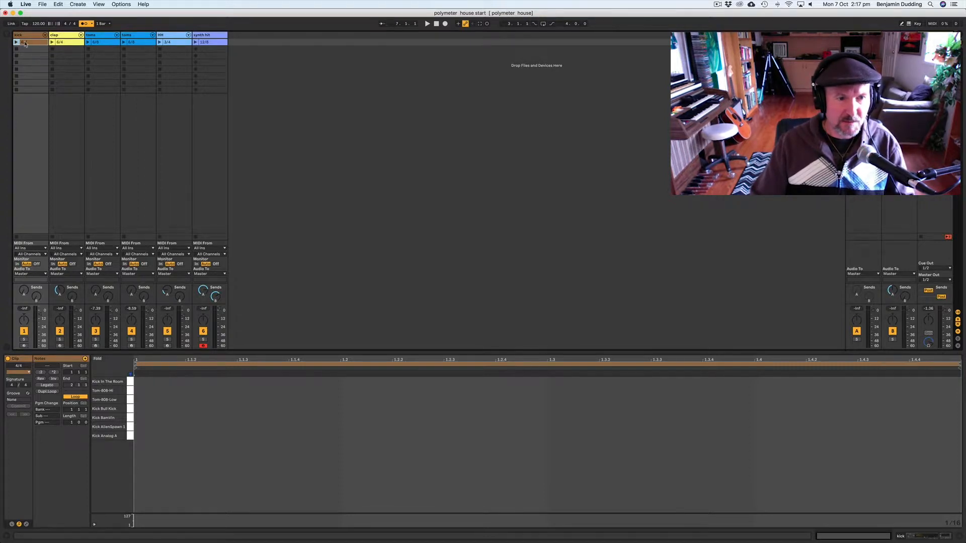
left_click(130, 410)
left_click(131, 410)
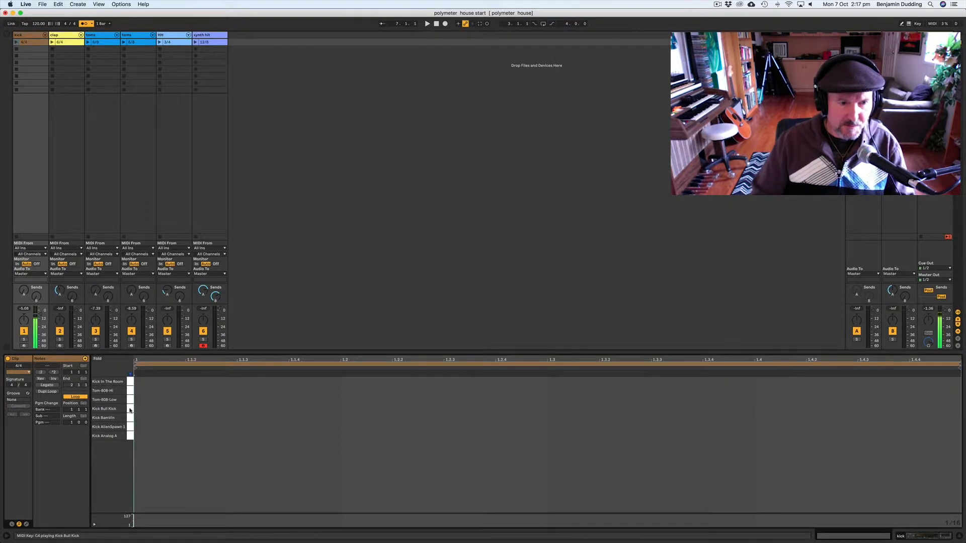
double_click(140, 409)
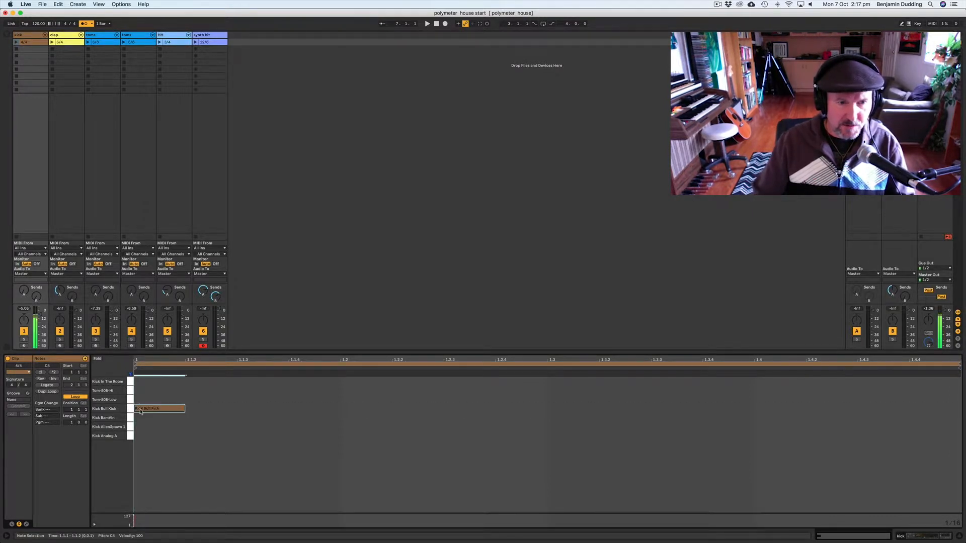
double_click(356, 410)
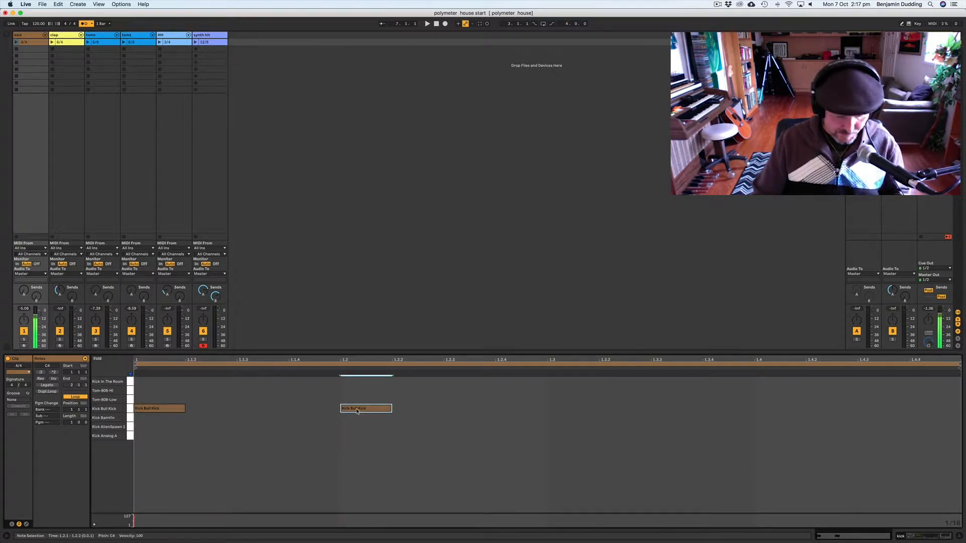
double_click(548, 410)
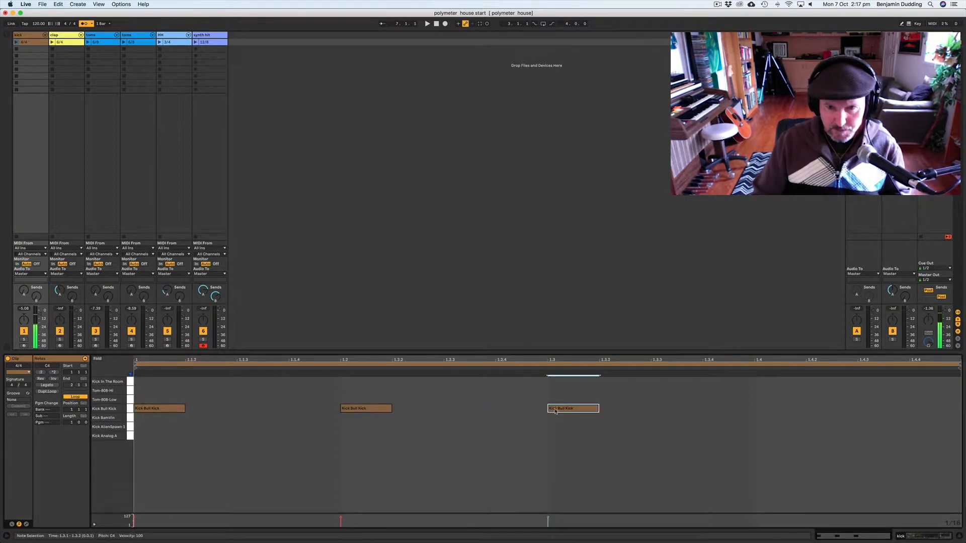
double_click(775, 410)
left_click(16, 41)
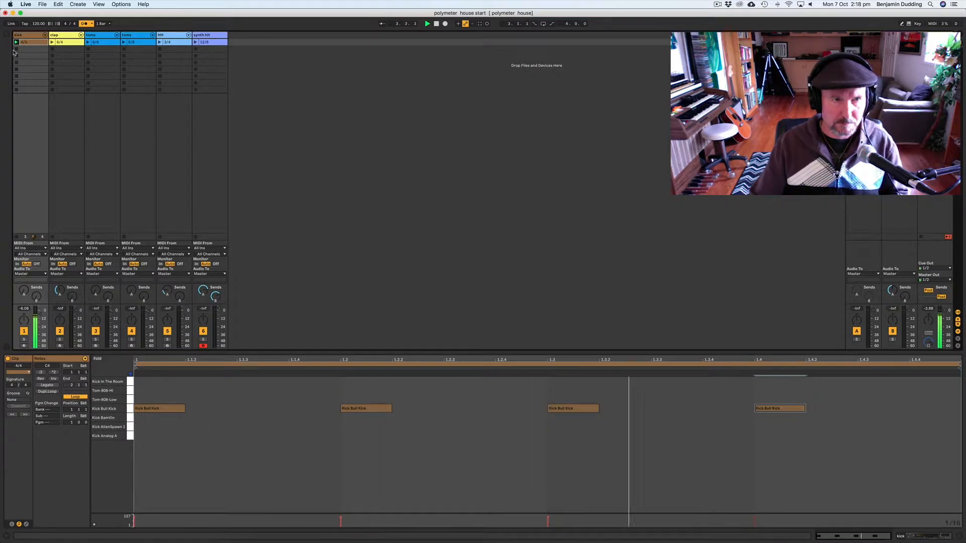
left_click(16, 49)
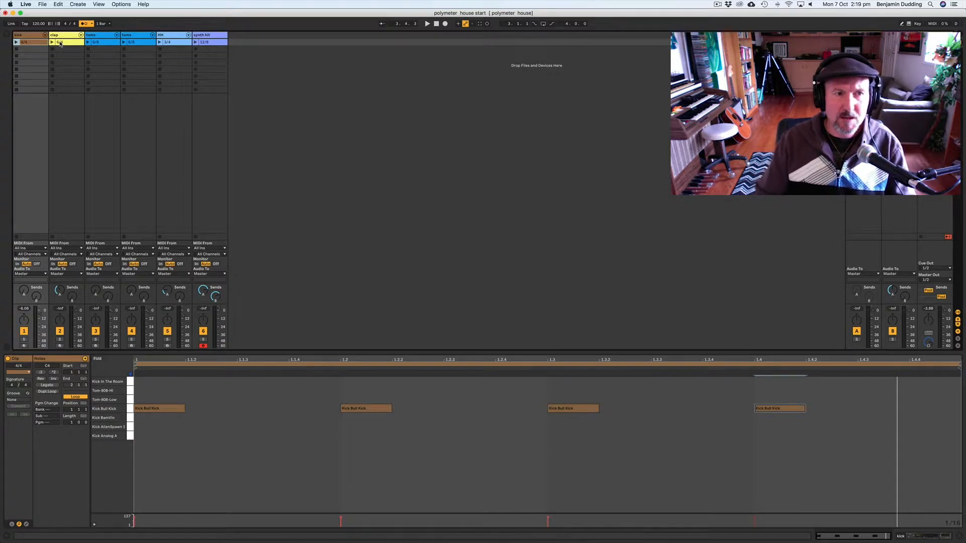
Step: Open the 6/8 clap clip, audition its clap sounds, and draw Clap 707 notes at 1.2, 1.4 and 1.6
left_click(60, 43)
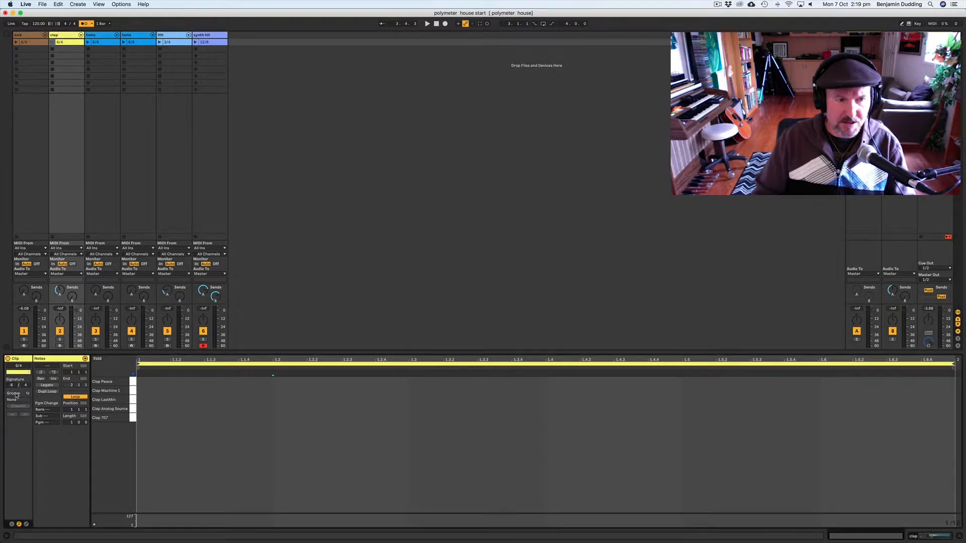
left_click(133, 409)
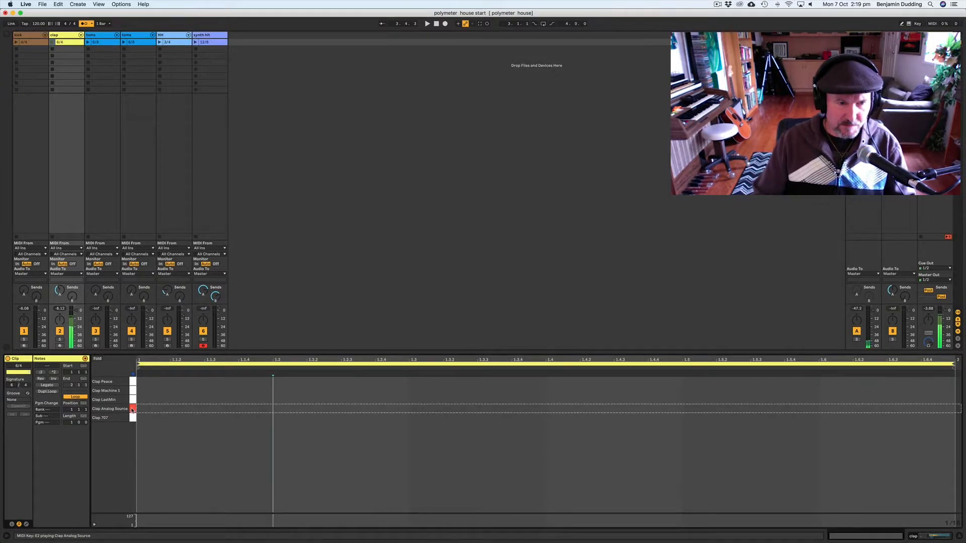
left_click(132, 390)
left_click(132, 382)
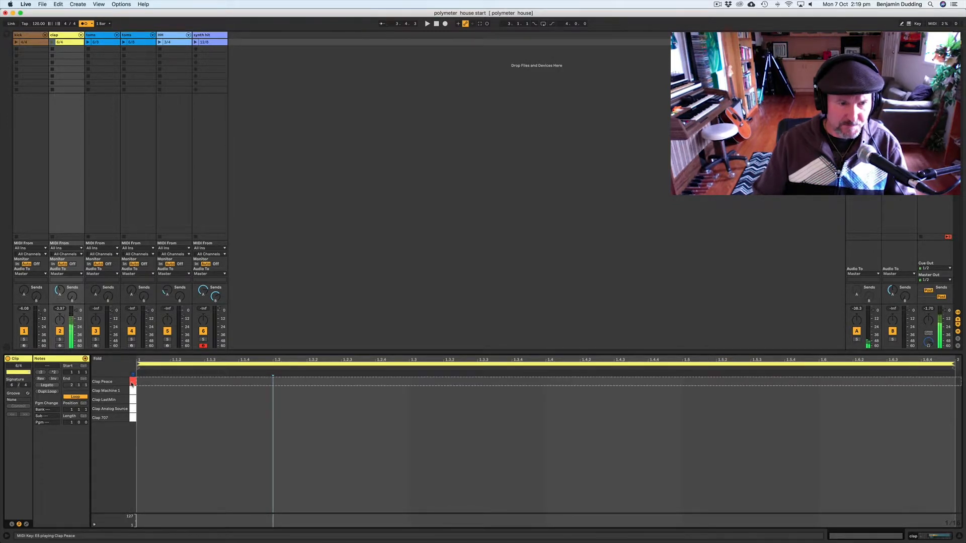
left_click(131, 419)
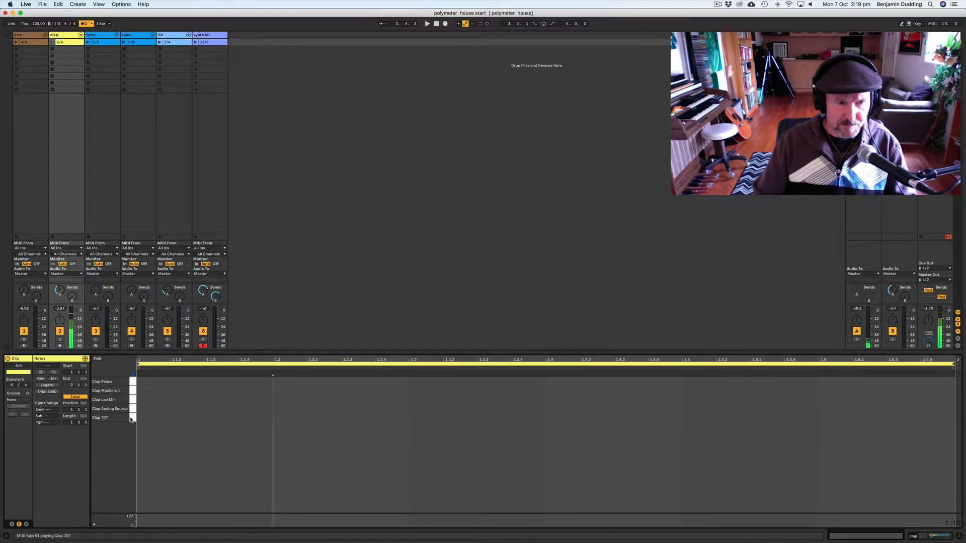
left_click(133, 400)
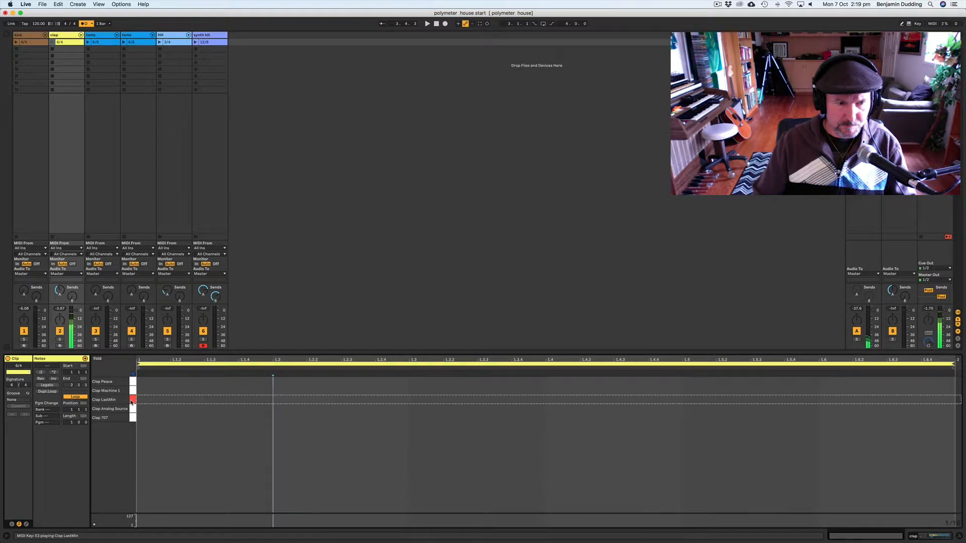
left_click(132, 419)
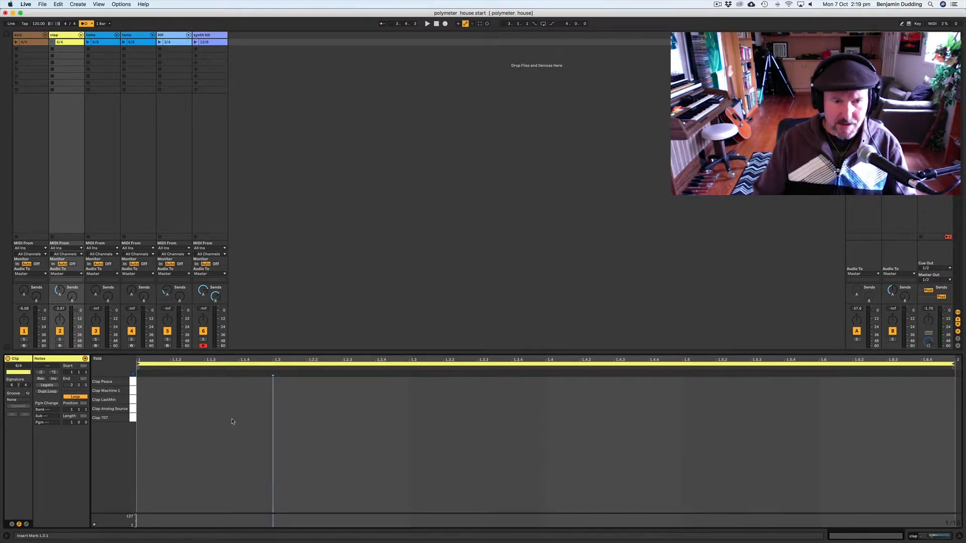
double_click(277, 422)
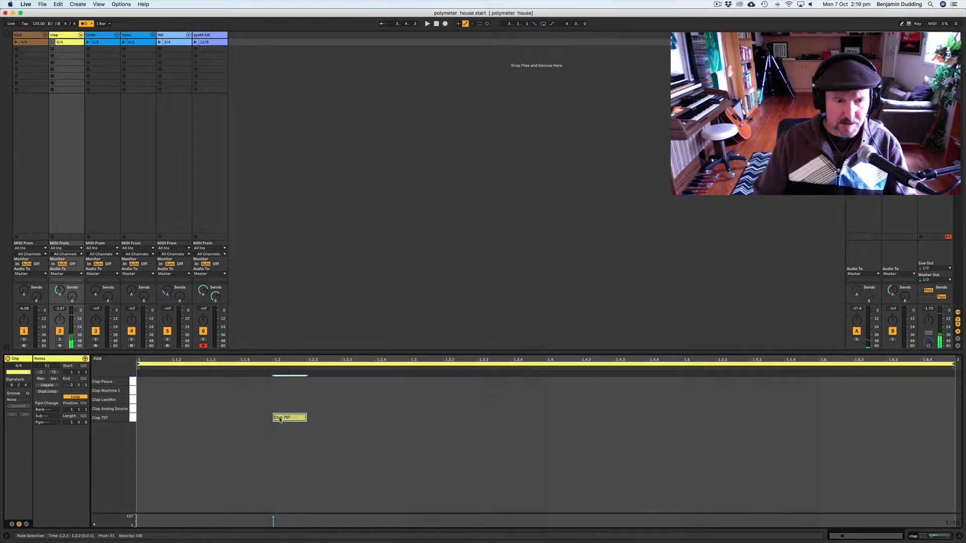
left_click(551, 426)
double_click(550, 425)
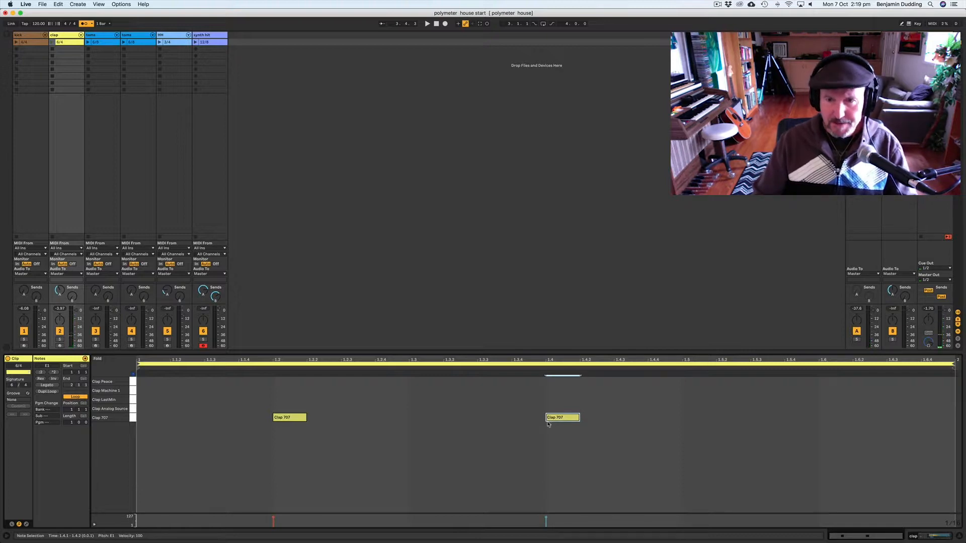
double_click(823, 422)
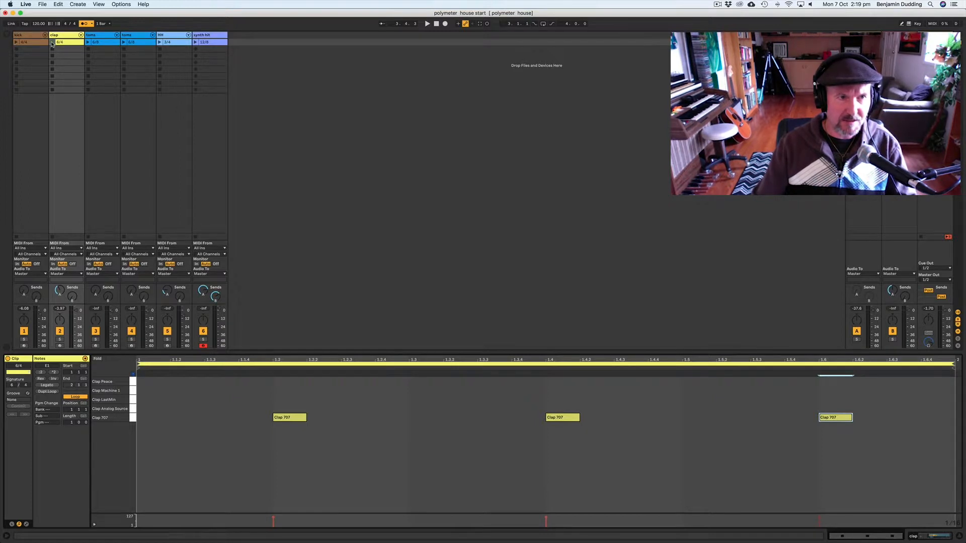
Step: Launch the kick and clap clips together to audition them, then stop playback
left_click(16, 43)
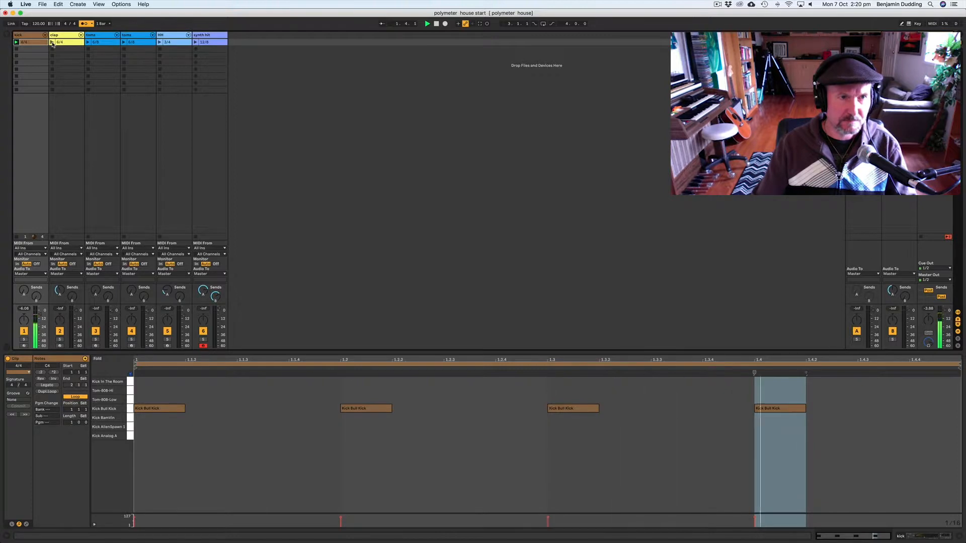
left_click(51, 43)
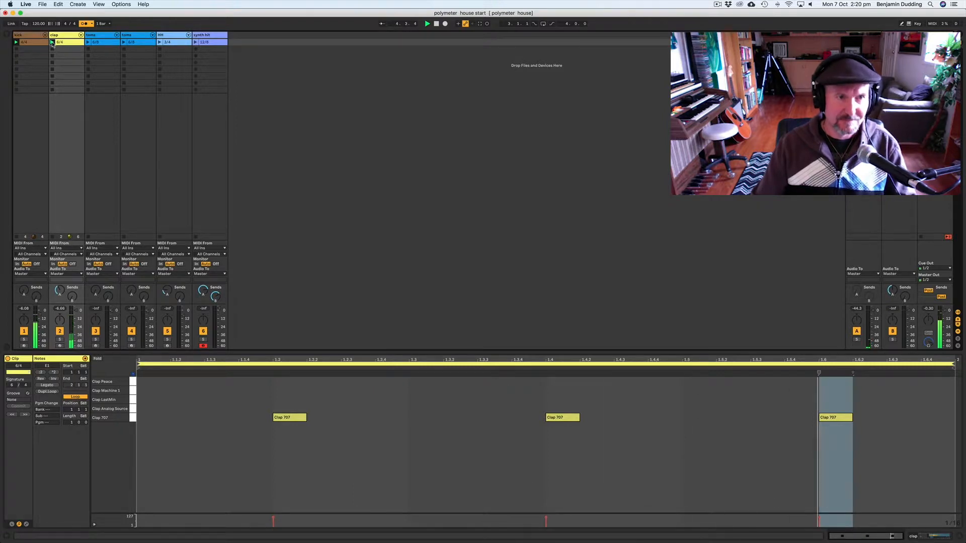
left_click(437, 24)
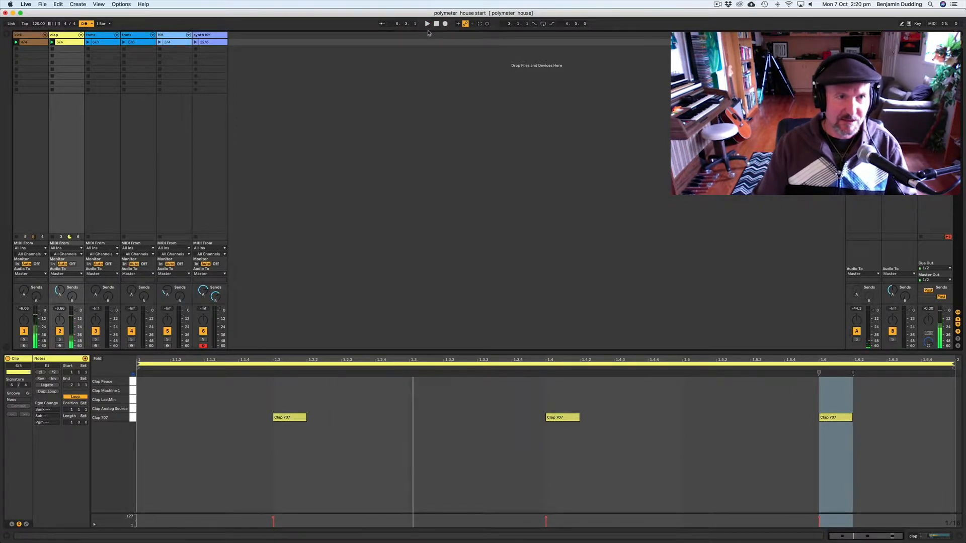
Step: Duplicate the last Clap 707 note to about 1.5.3 in the clap clip
left_click(613, 415)
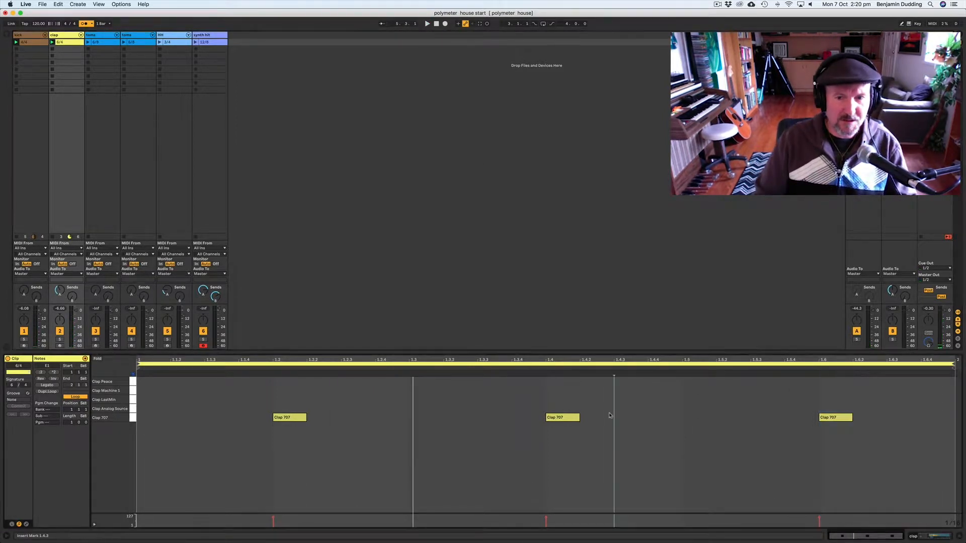
mouse_move(255, 401)
left_mouse_down()
mouse_move(415, 433)
mouse_move(839, 462)
left_mouse_up()
left_click(731, 479)
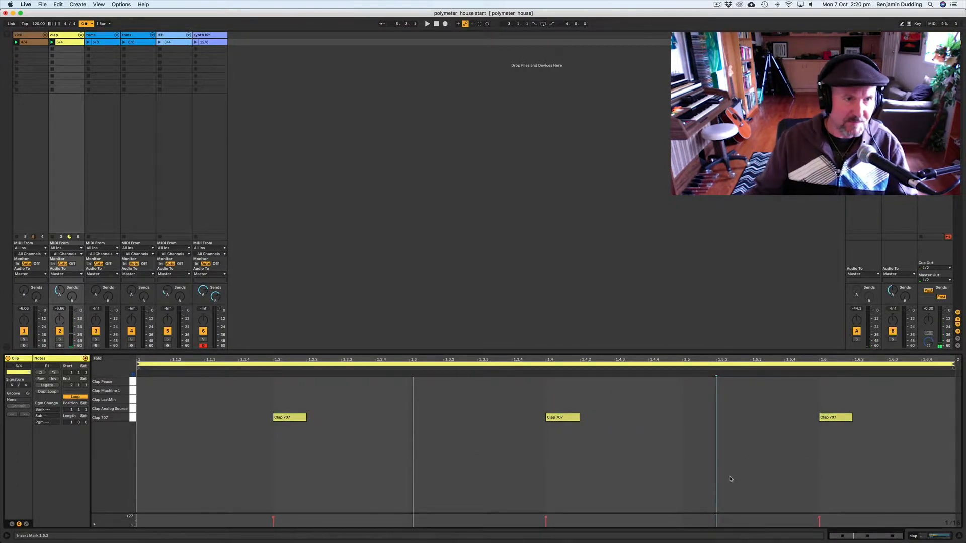
left_click(831, 419)
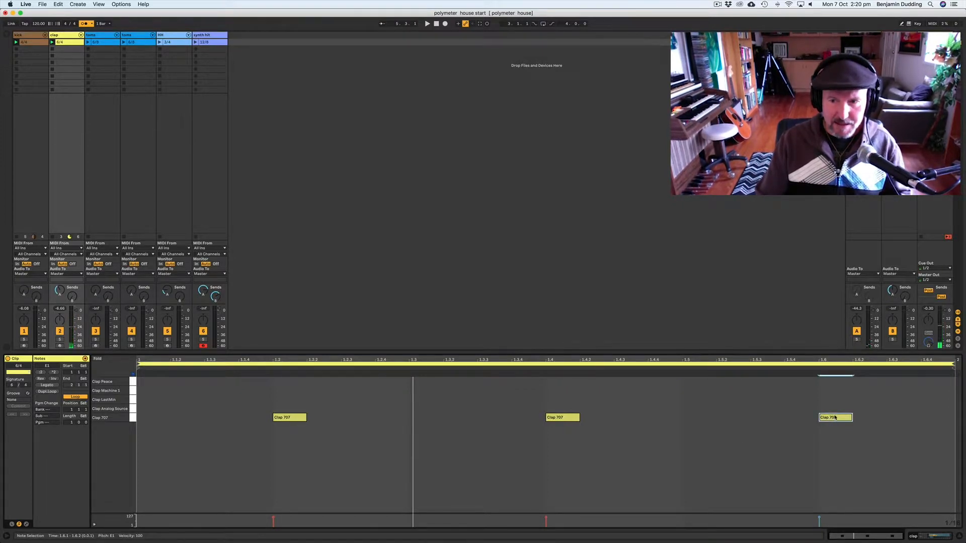
left_click_drag(833, 419, 769, 419)
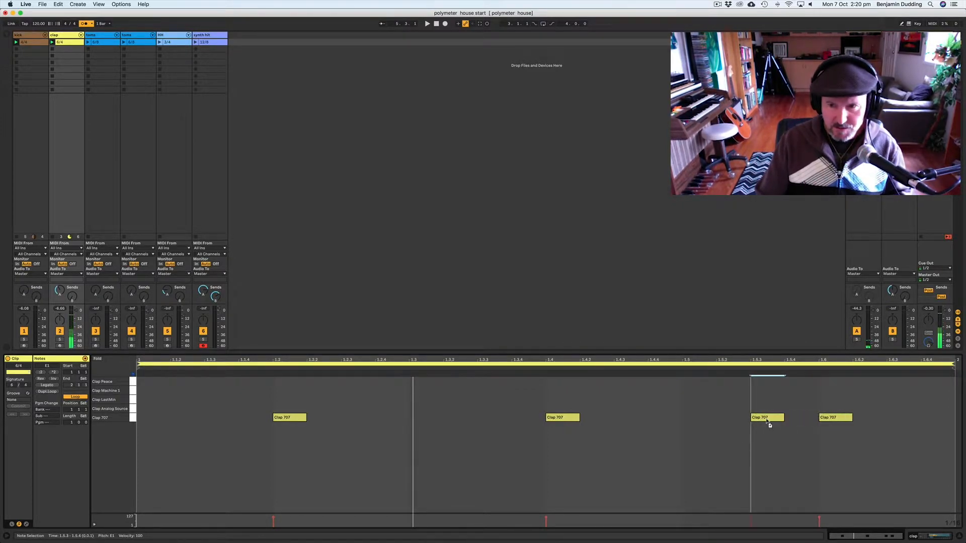
Step: Lower the duplicated Clap 707 note's velocity to 46 and toggle playback to hear it
left_click_drag(748, 522, 748, 526)
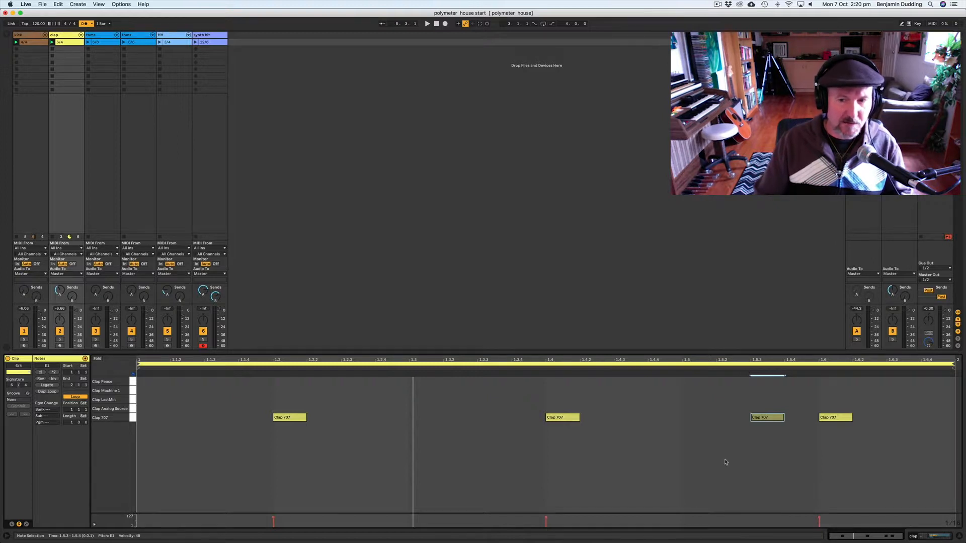
key("space")
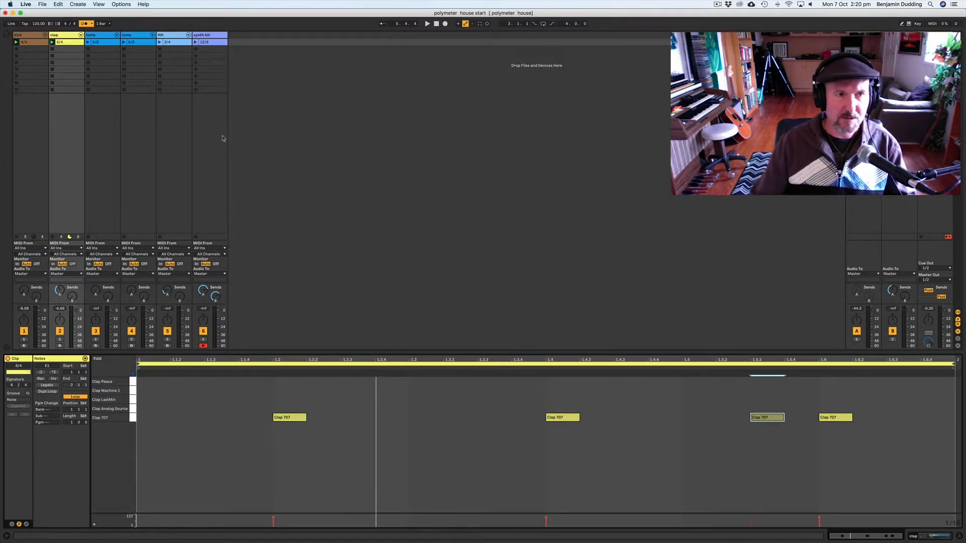
Step: Open the 6/8 tom clip and audition its different tom sounds
left_click(97, 43)
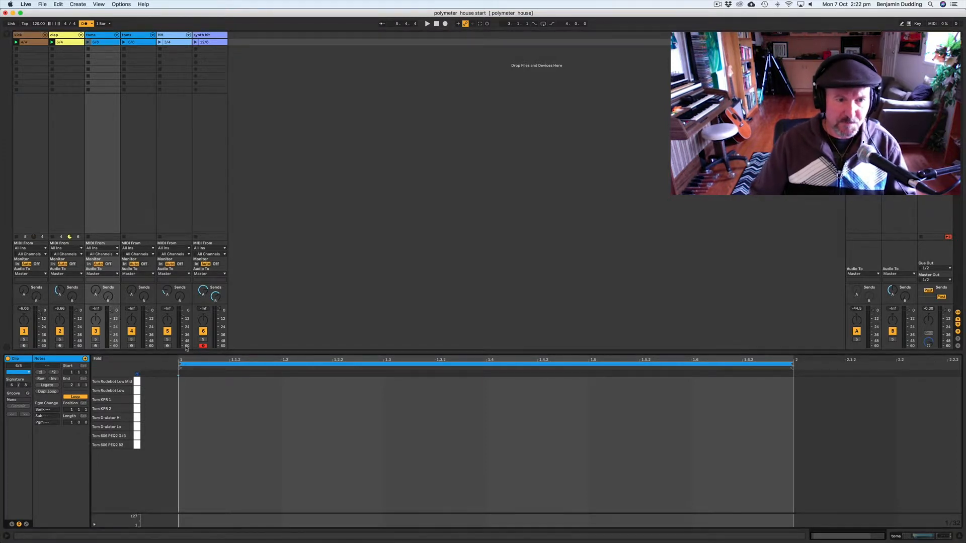
left_click(134, 381)
left_click(133, 390)
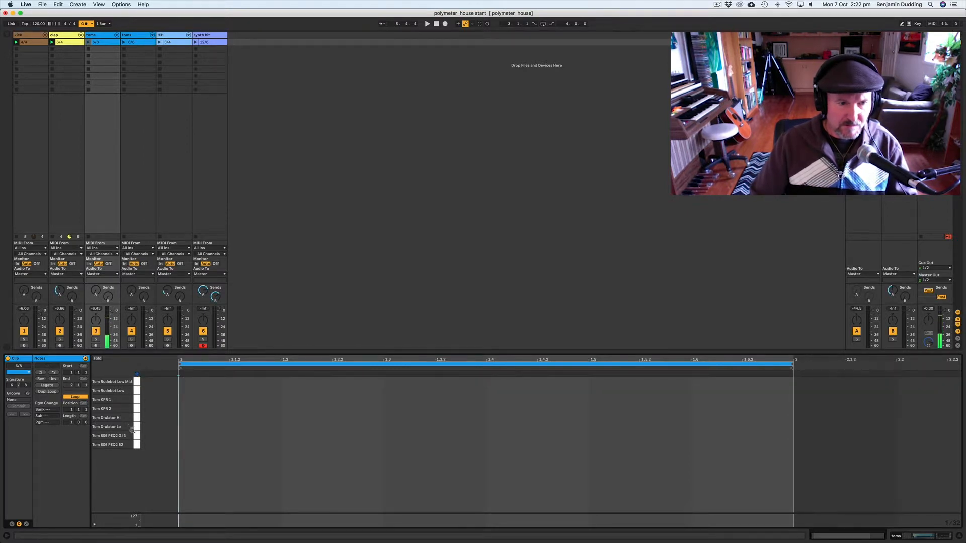
left_click(136, 400)
left_click(136, 408)
left_click(137, 428)
left_click(137, 437)
left_click(137, 428)
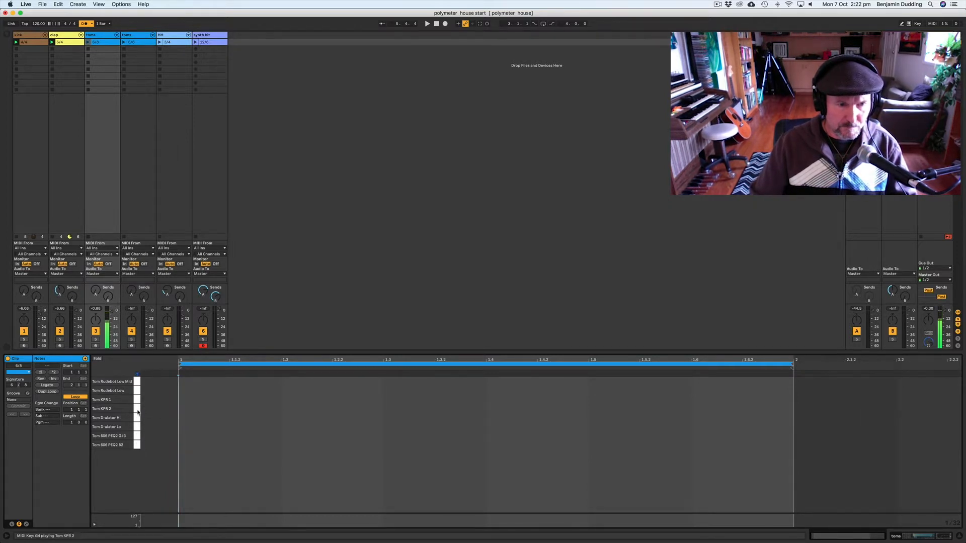
left_click(137, 387)
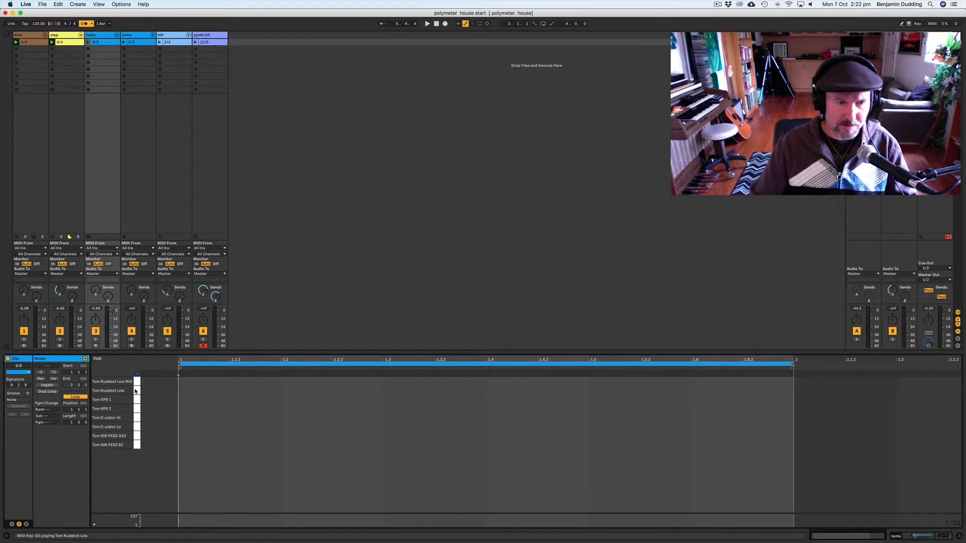
left_click(138, 391)
left_click(137, 383)
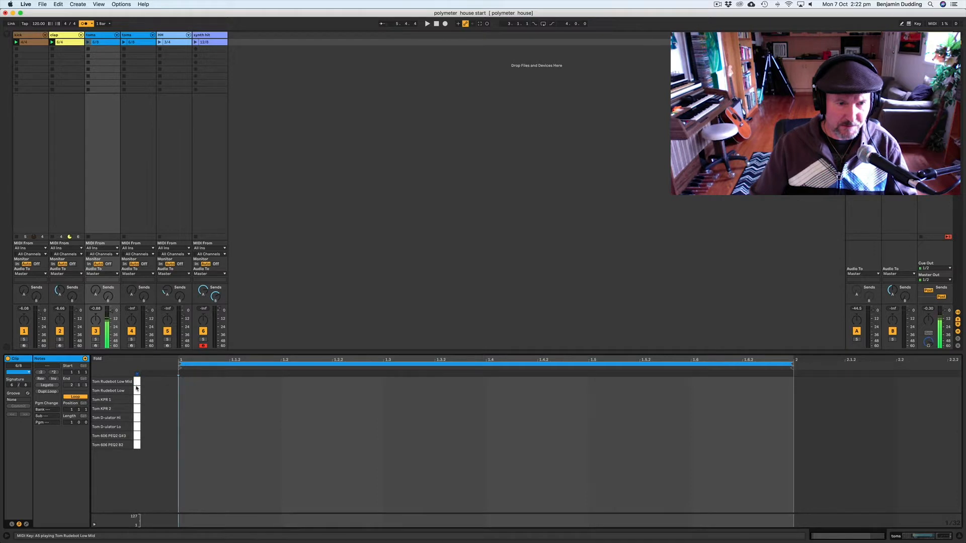
Step: Draw a Tom Rudebot Low-Mid note at about 1.2.2 and a Tom Rudebot Low note at 1.4, launching the tom clip
double_click(281, 381)
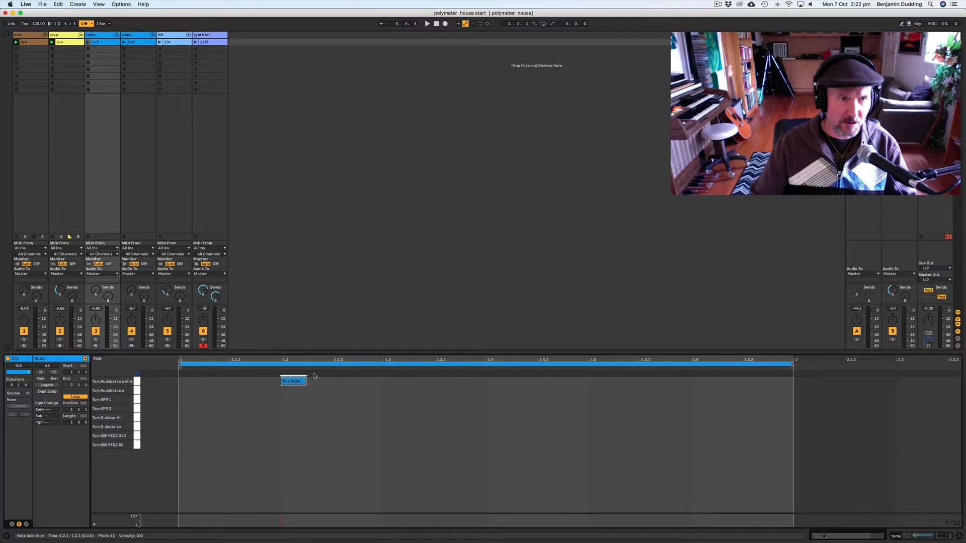
left_click(88, 42)
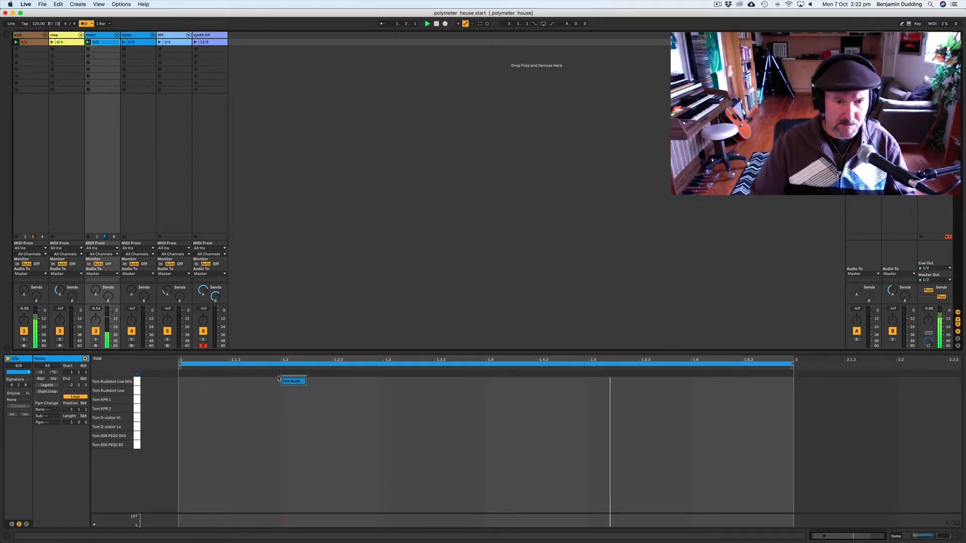
left_click_drag(291, 385, 399, 387)
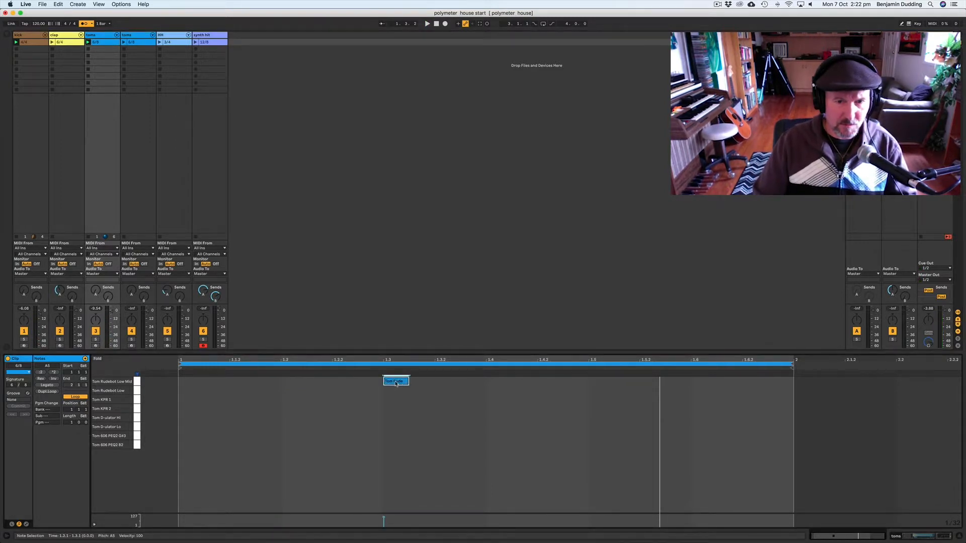
key("space")
left_click_drag(396, 384, 347, 385)
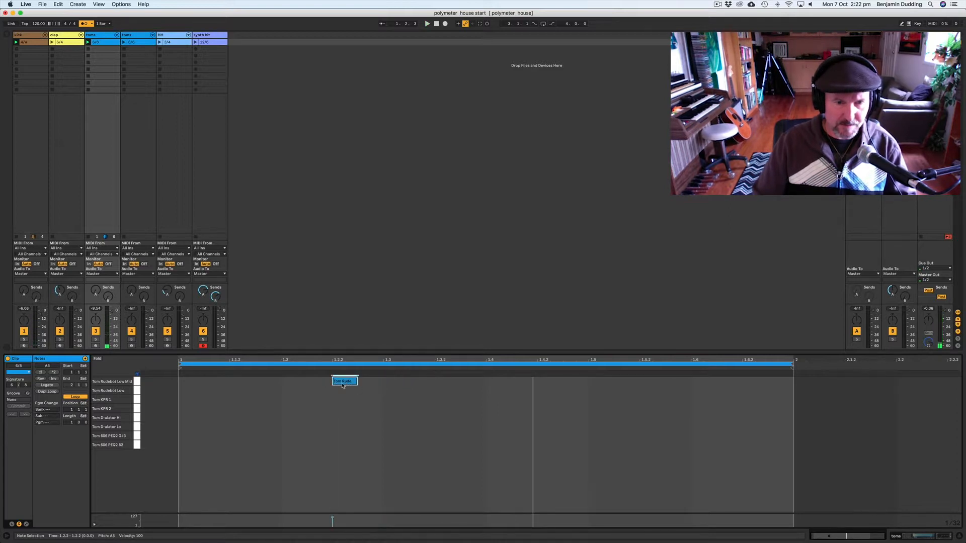
double_click(446, 394)
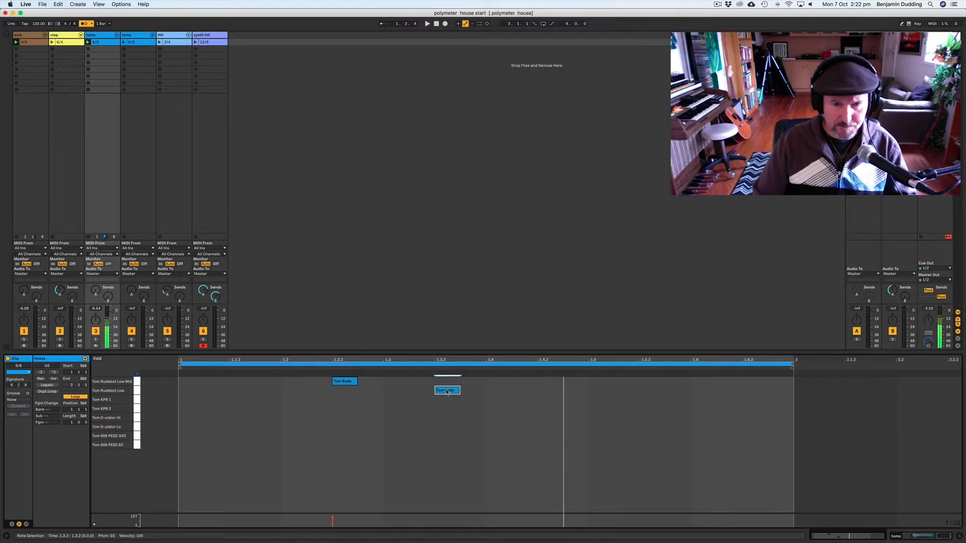
left_click_drag(446, 392, 505, 395)
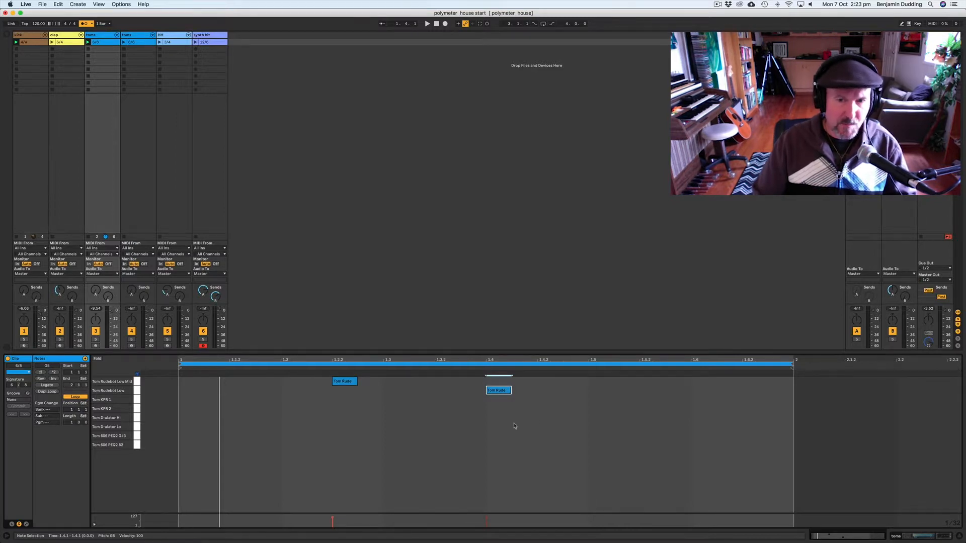
Step: Try moving the two tom notes later in the clip, then undo the move
left_click_drag(549, 408, 606, 385)
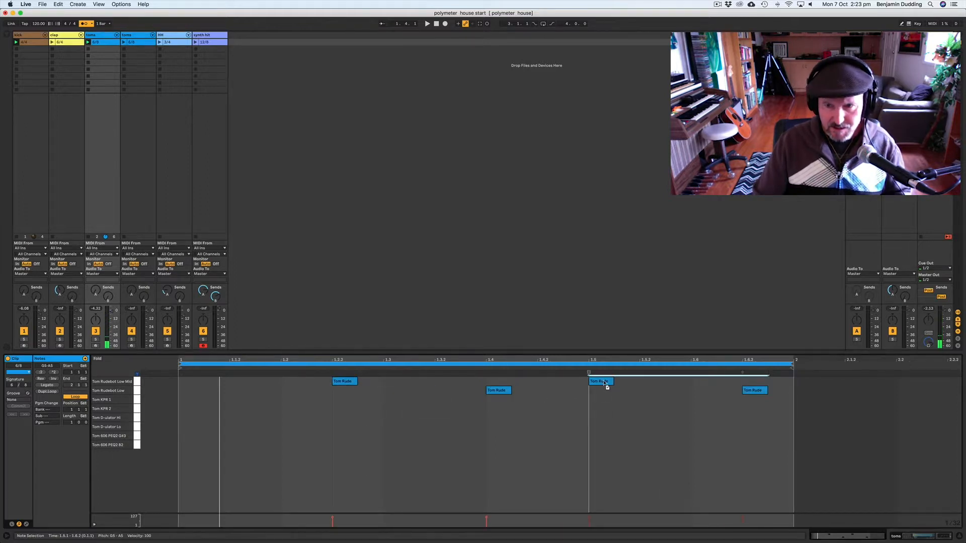
left_click_drag(605, 385, 605, 384)
key("space")
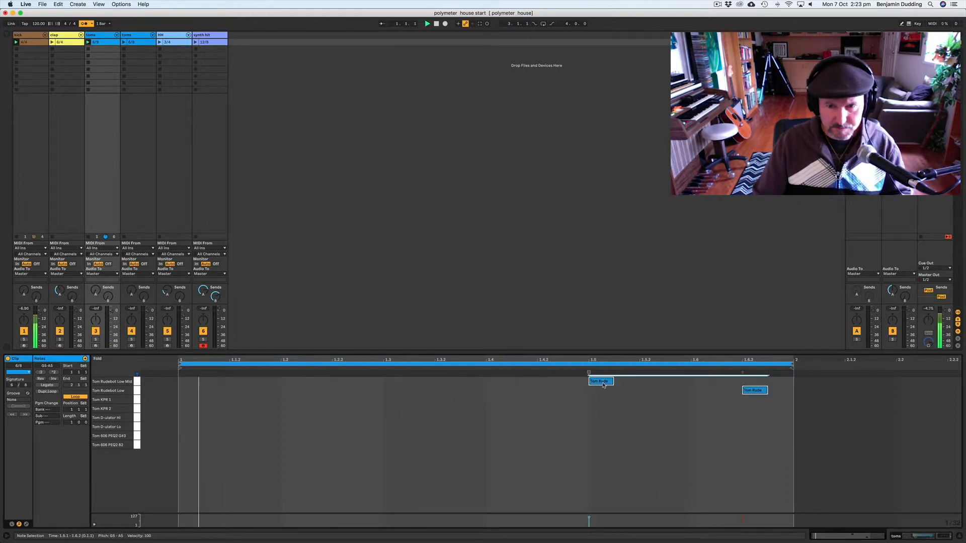
key("space")
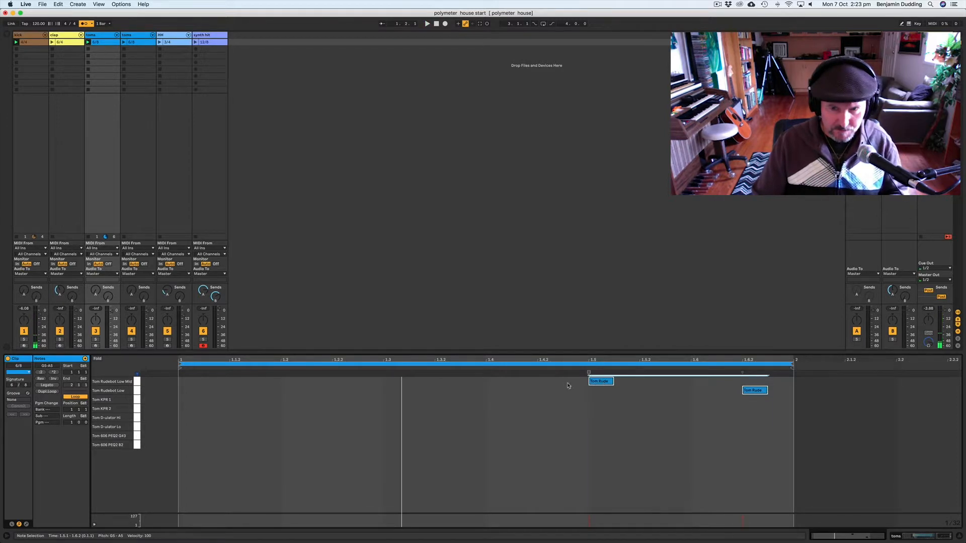
key("super+z")
Step: Copy the two tom notes further along and move the copy beyond the loop end back to 1.1
left_click_drag(354, 385, 709, 383)
key("space")
left_click(861, 406)
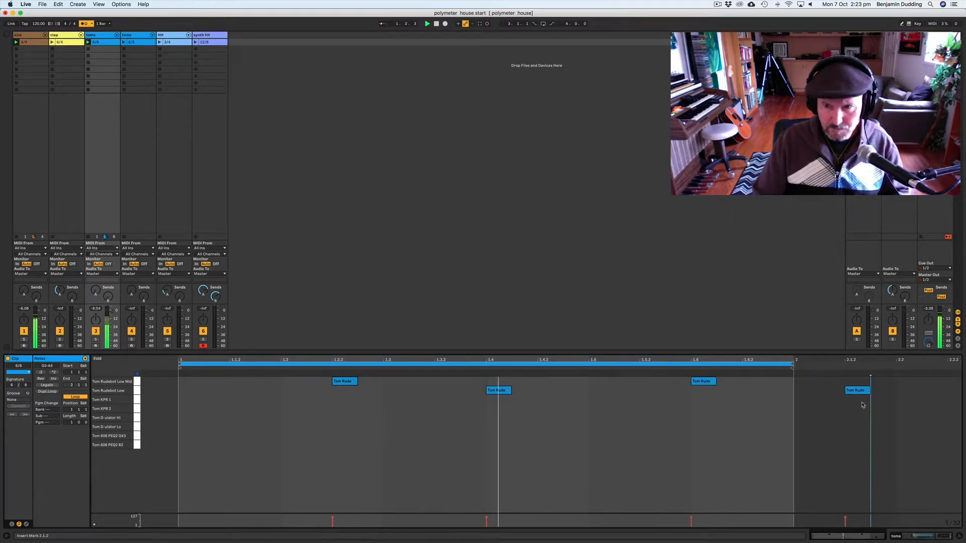
left_click_drag(859, 392, 191, 393)
key("space")
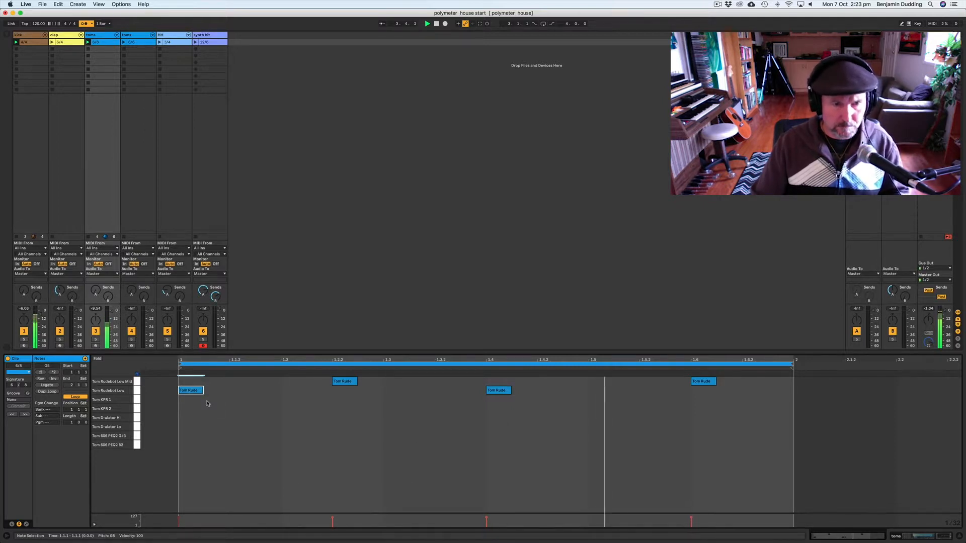
Step: Try shifting the first tom note to 1.1.2 and return it to 1.1
left_click_drag(192, 391, 247, 393)
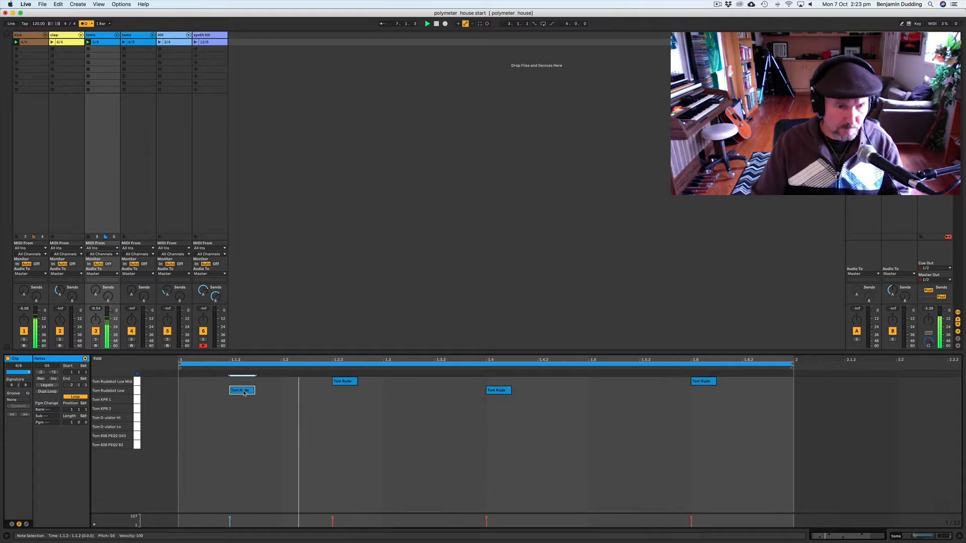
left_click_drag(244, 393, 194, 395)
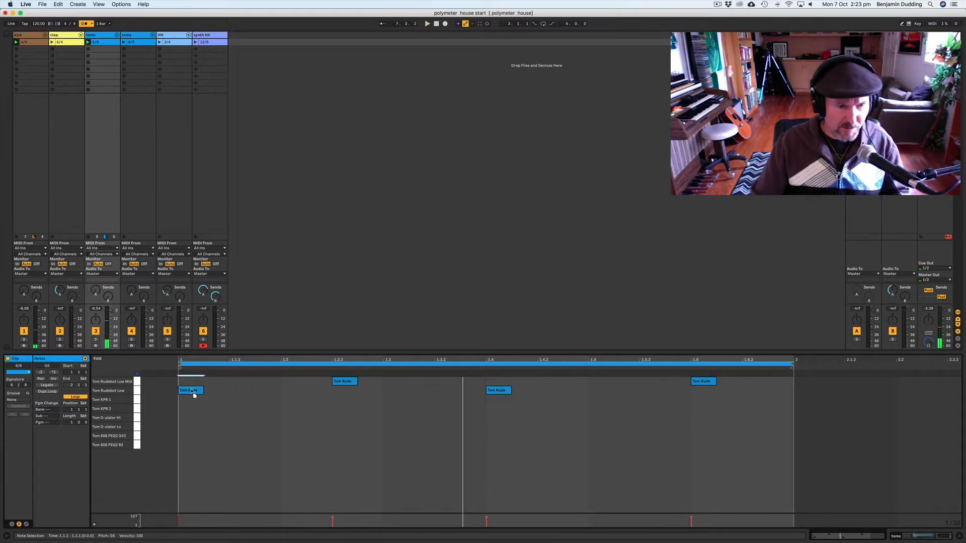
key("space")
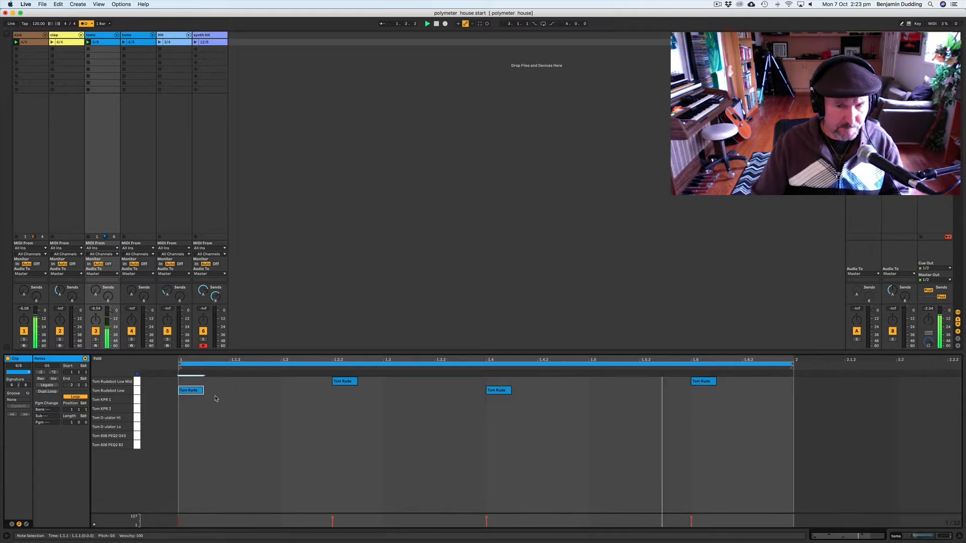
left_click(197, 393)
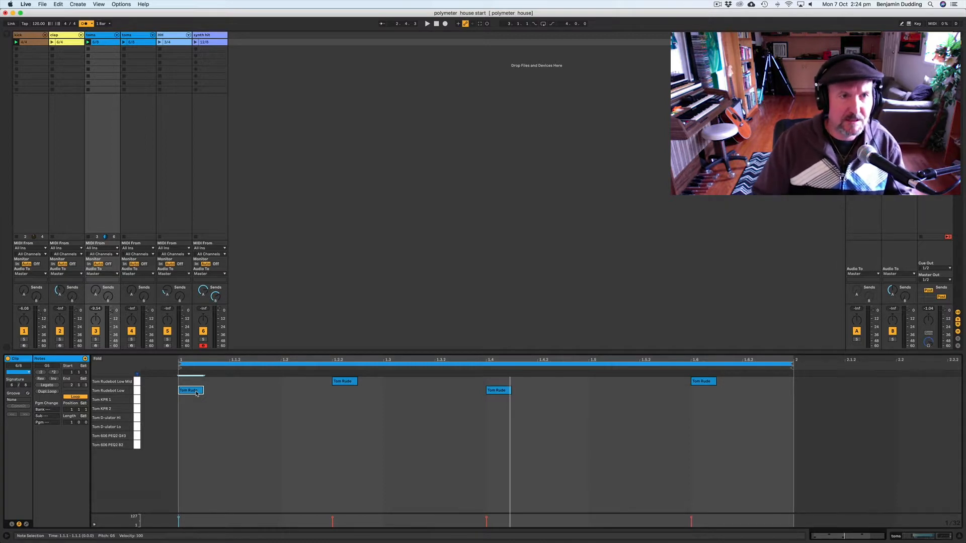
Step: Delete the second toms track from the session
left_click(53, 42)
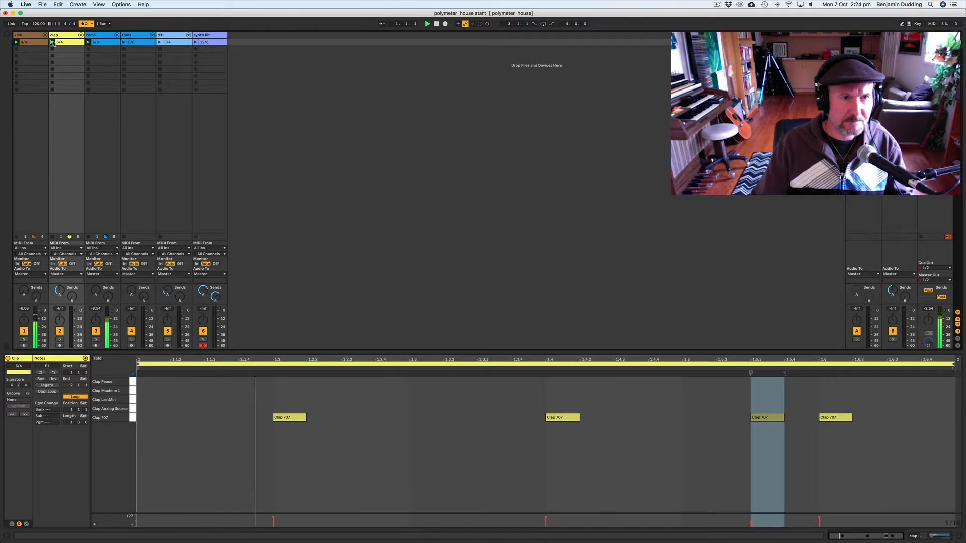
left_click(137, 37)
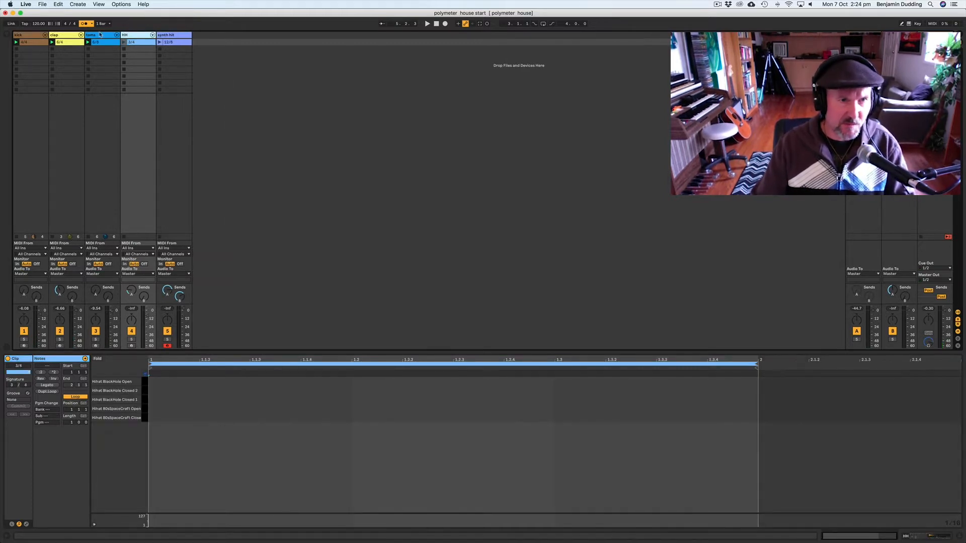
key("Delete")
Step: Open the 3/4 hi-hat clip and audition its hi-hat sounds
left_click(136, 36)
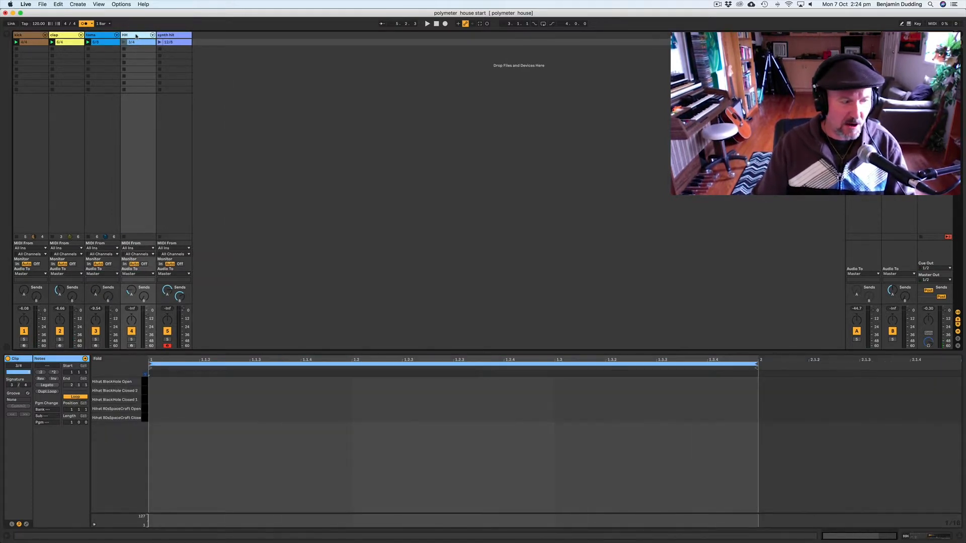
left_click(127, 43)
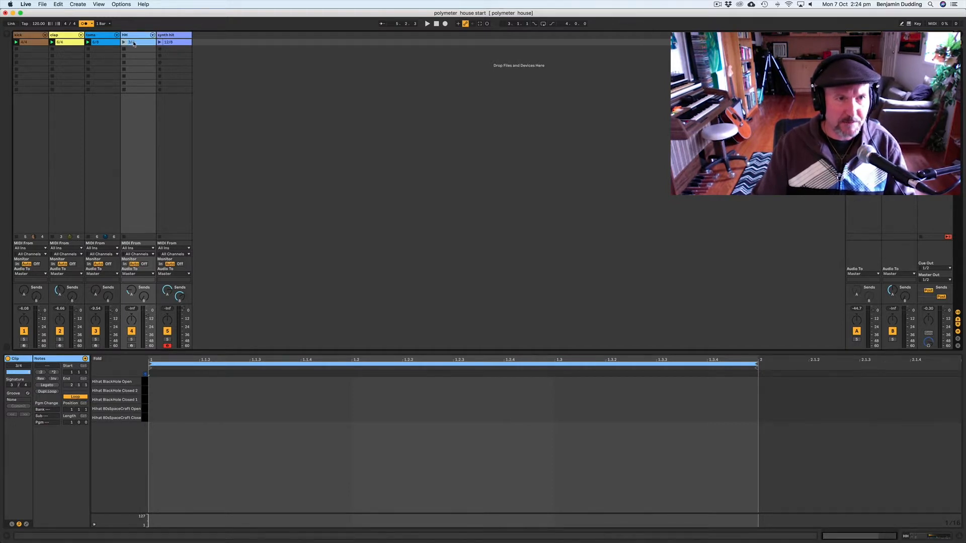
left_click(144, 393)
left_click(144, 382)
left_click(144, 400)
left_click(146, 382)
left_click(146, 399)
left_click(146, 390)
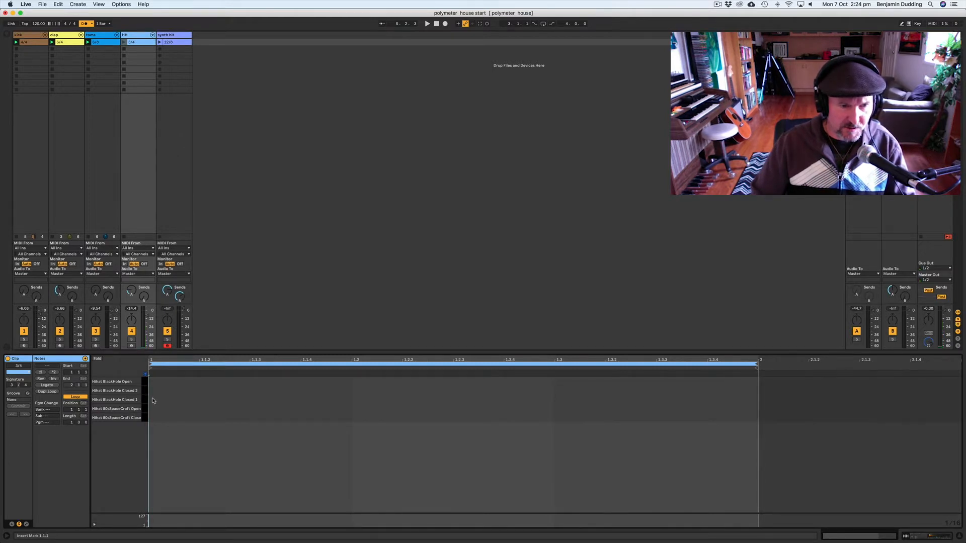
Step: Draw Hihat BlackHole Closed 1, Closed 2 and Open notes at 1.1, 1.1.2 and 1.1.3, then select them
double_click(153, 400)
double_click(209, 391)
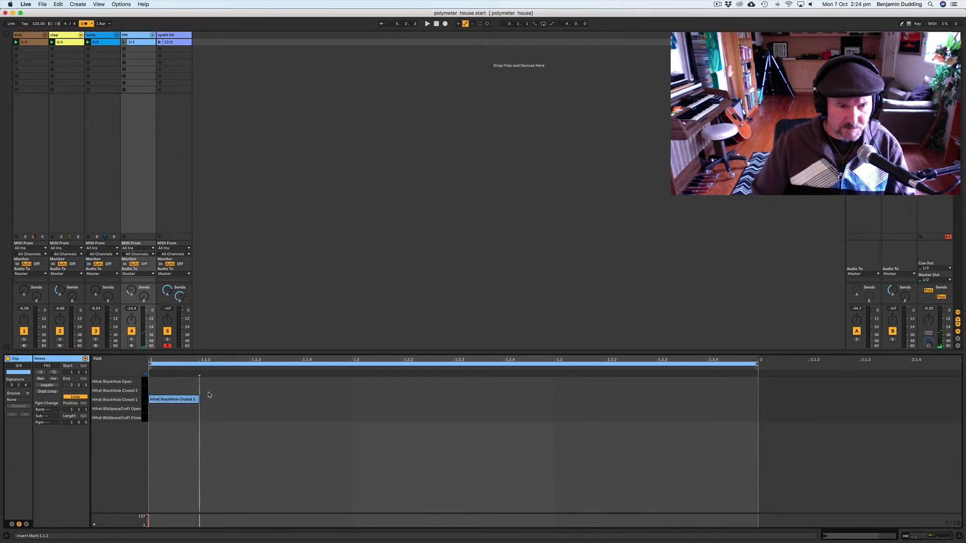
double_click(262, 383)
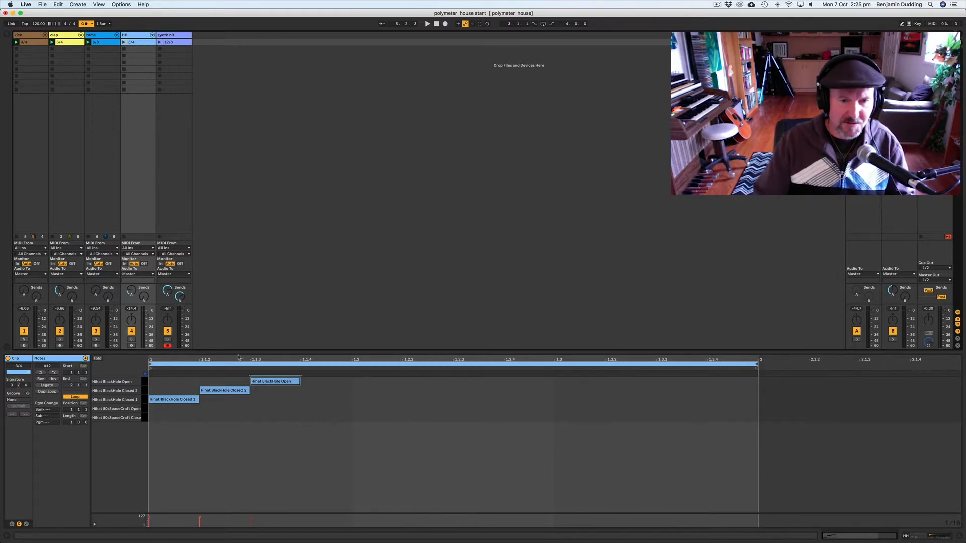
left_click_drag(312, 413, 146, 375)
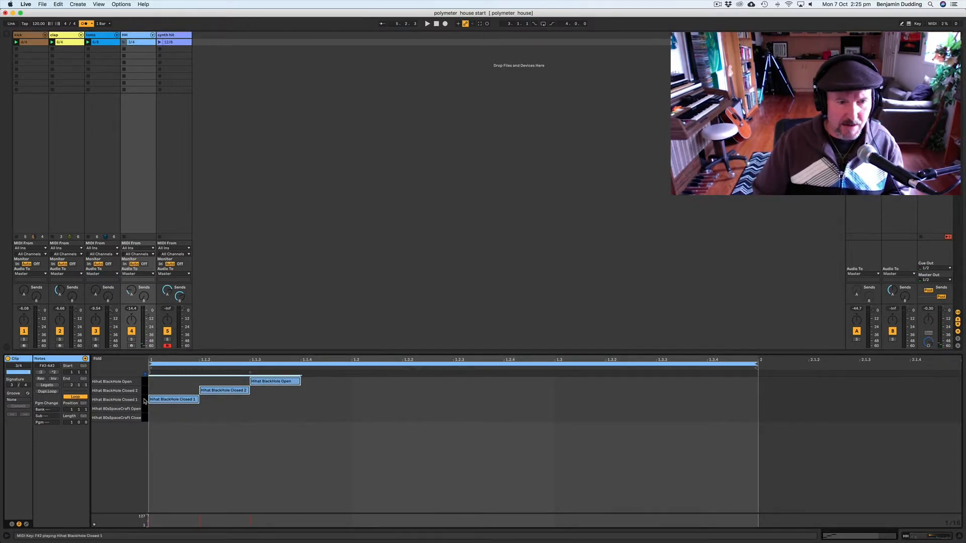
left_click(145, 400)
left_click(145, 382)
left_click(145, 400)
left_click(146, 391)
left_click(145, 382)
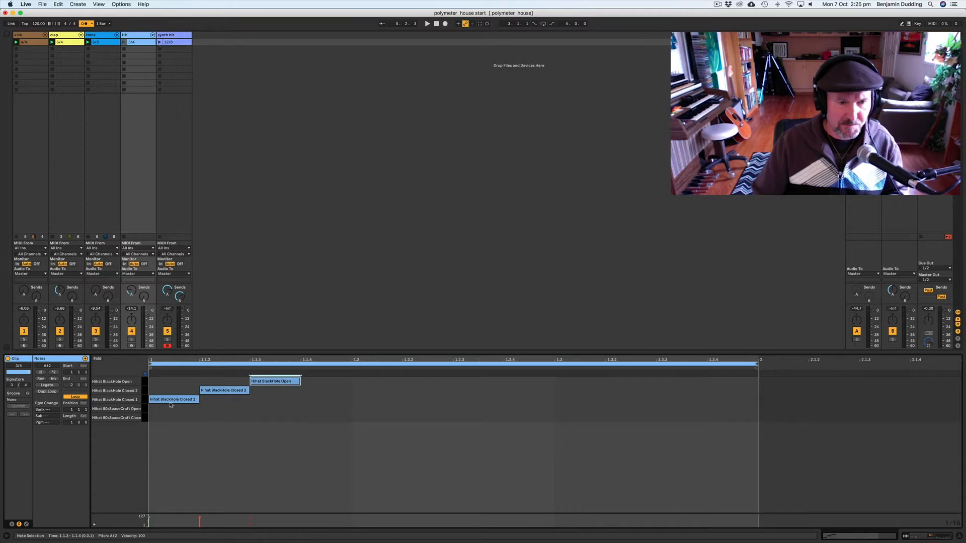
Step: Duplicate the three-note hi-hat pattern repeatedly to fill the clip, then select the first group
mouse_move(296, 406)
left_mouse_down()
mouse_move(151, 377)
mouse_move(235, 406)
mouse_move(317, 402)
left_mouse_up()
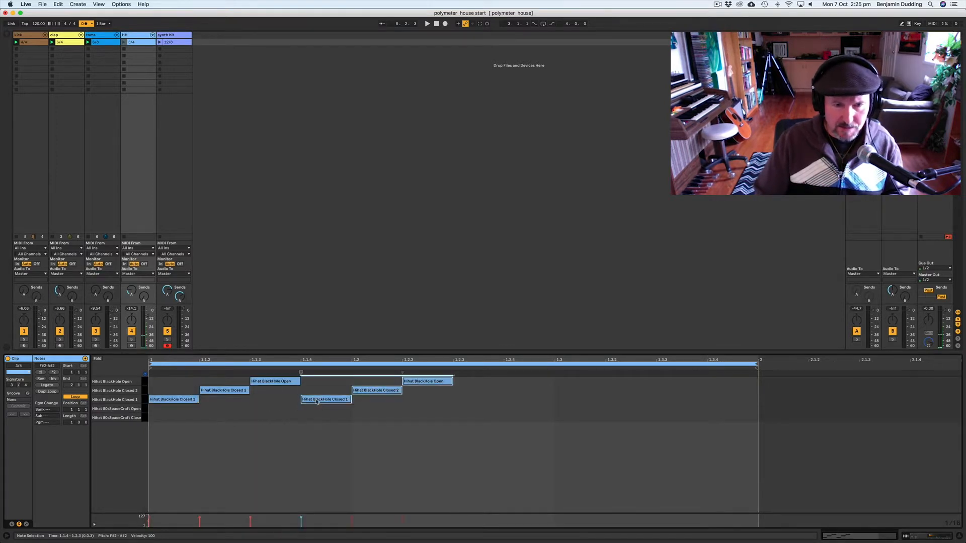
key("super+d")
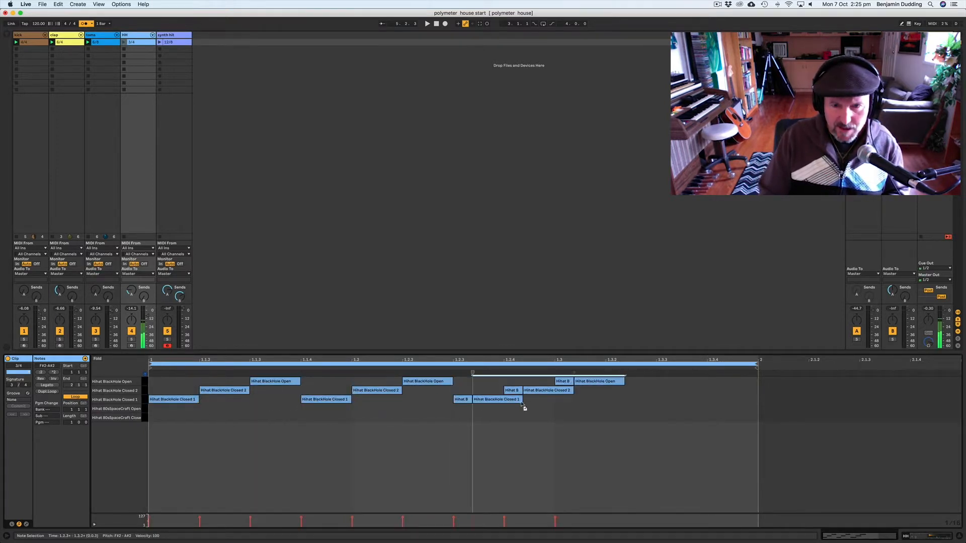
key("super+d")
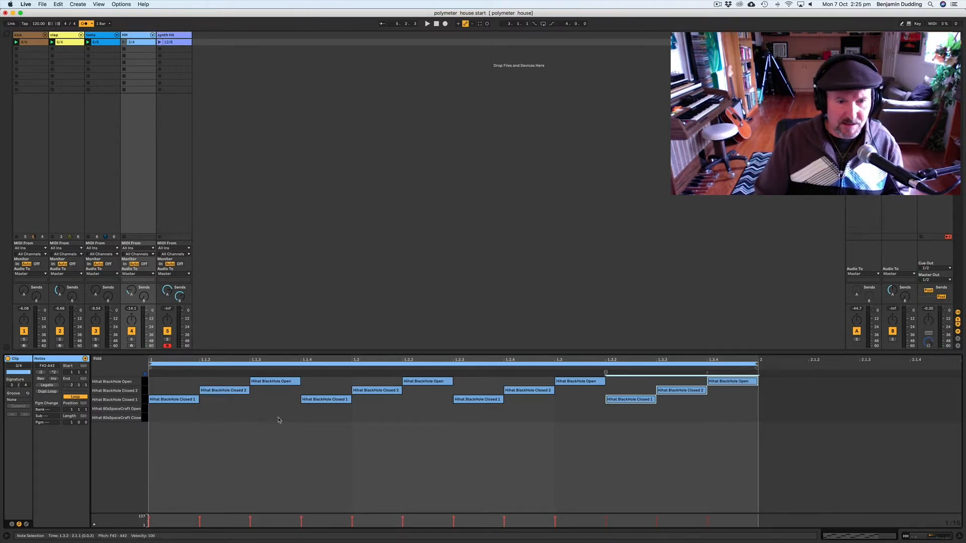
left_click_drag(287, 420, 137, 378)
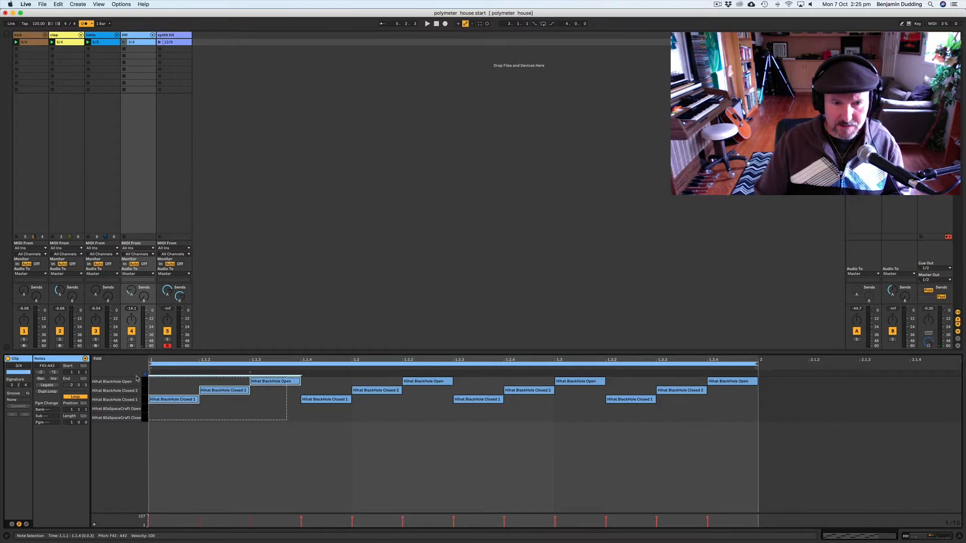
Step: Select each three-note hi-hat group in turn and play the 3/4 hi-hat clip to audition it
left_click_drag(324, 413, 164, 374)
left_click_drag(535, 414, 351, 377)
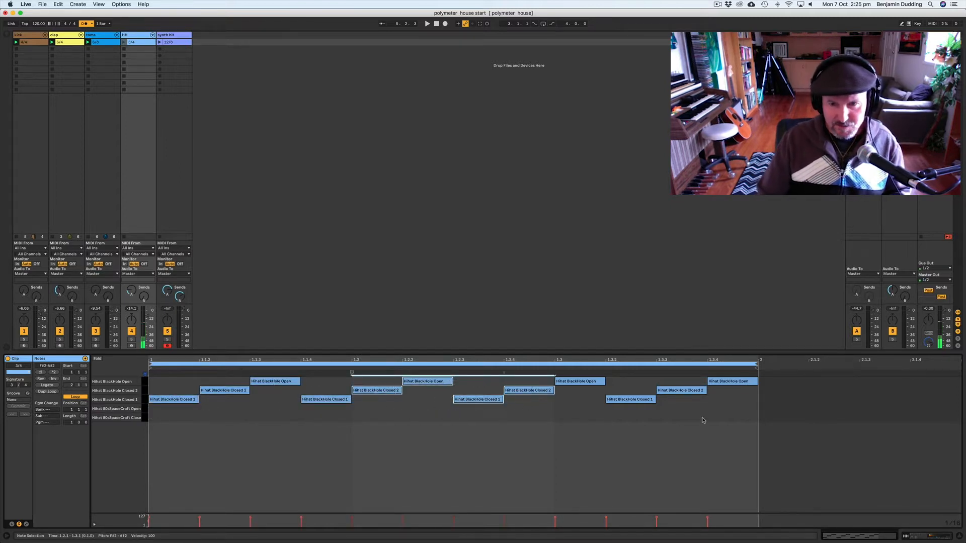
left_click_drag(731, 413, 555, 373)
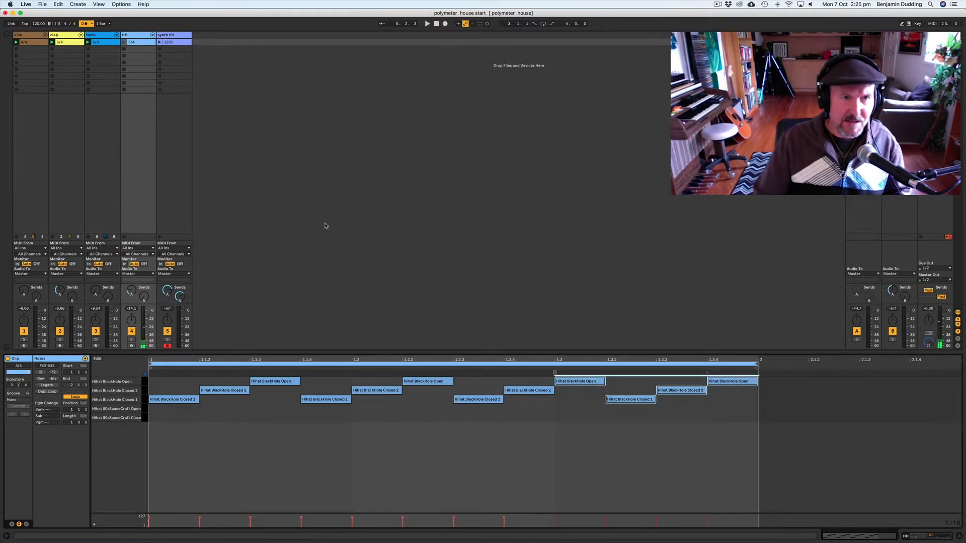
left_click(125, 43)
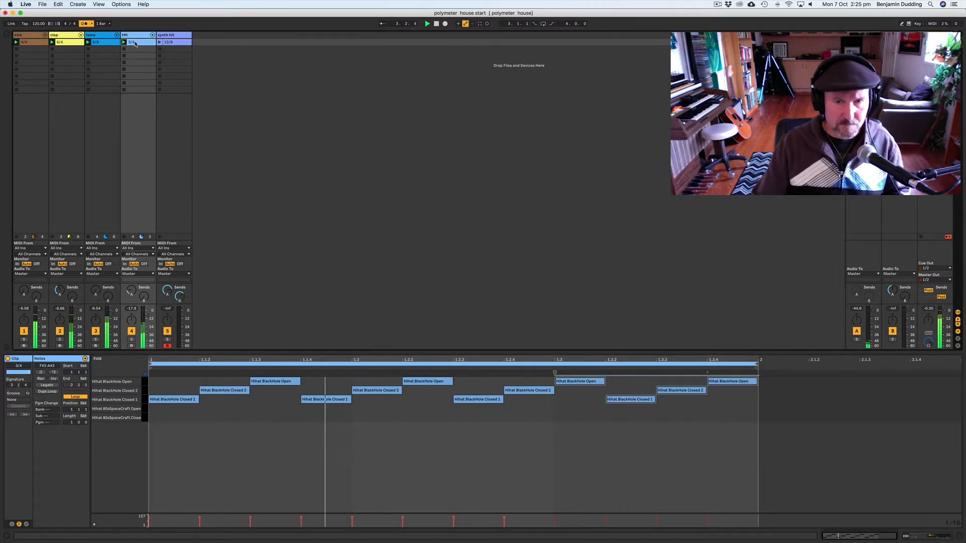
key("space")
Step: Deactivate the Hihat BlackHole Closed 1 note at 1.1.4
left_click(355, 416)
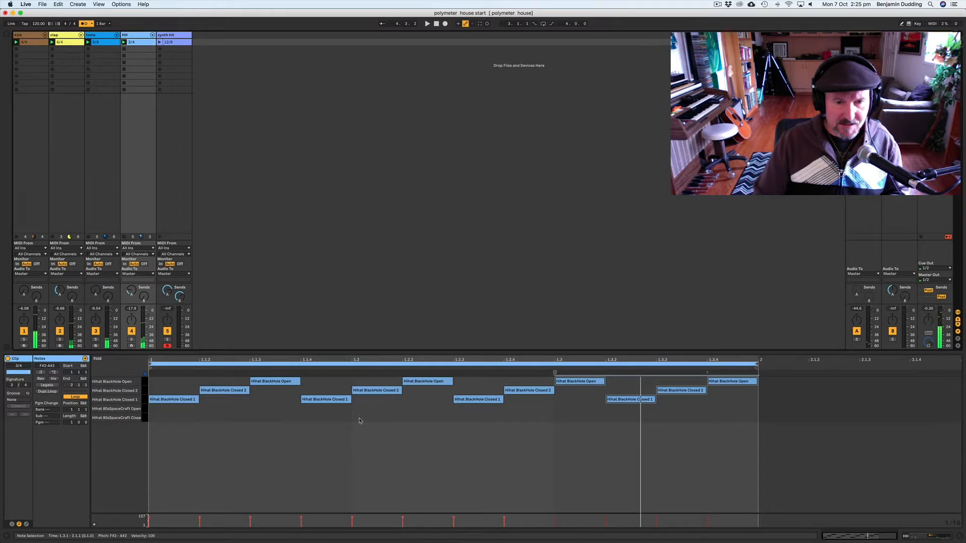
left_click(334, 400)
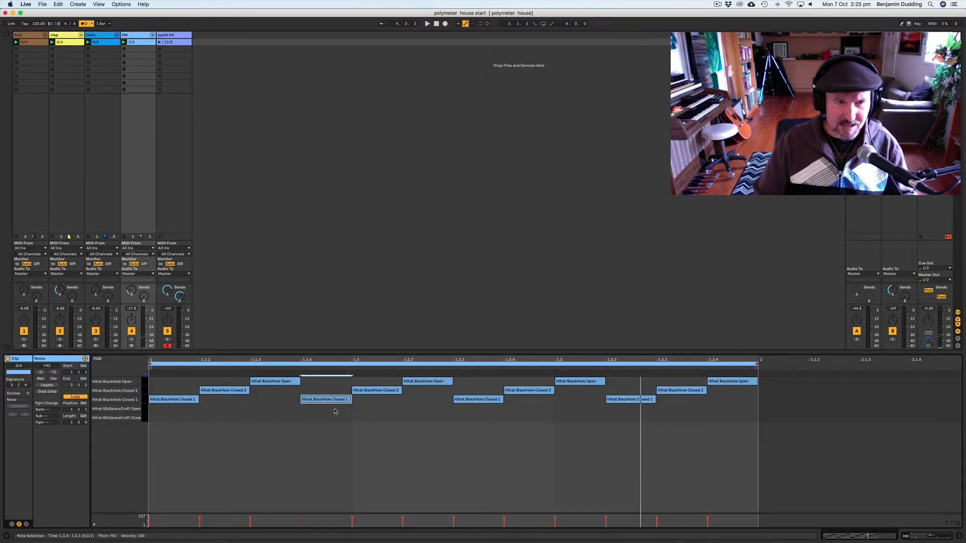
left_click(318, 401)
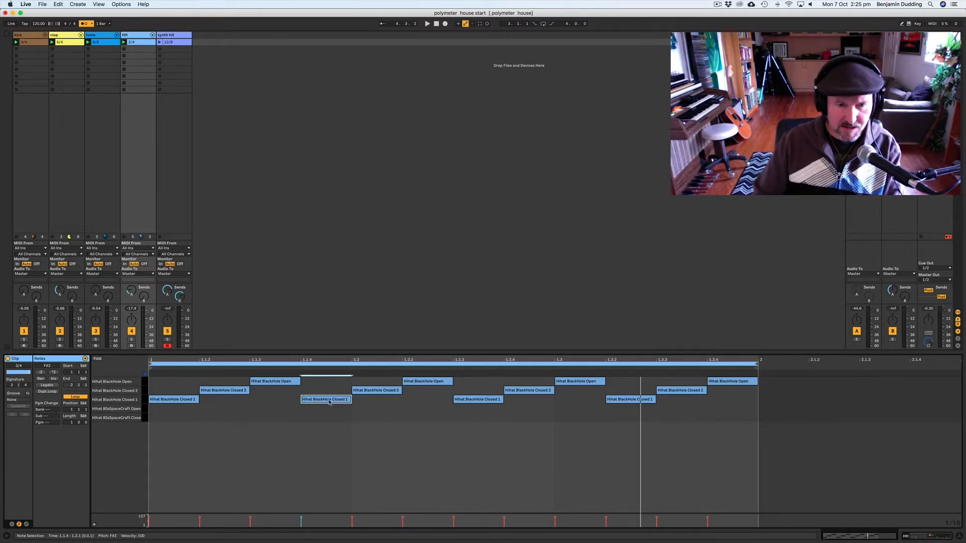
right_click(328, 402)
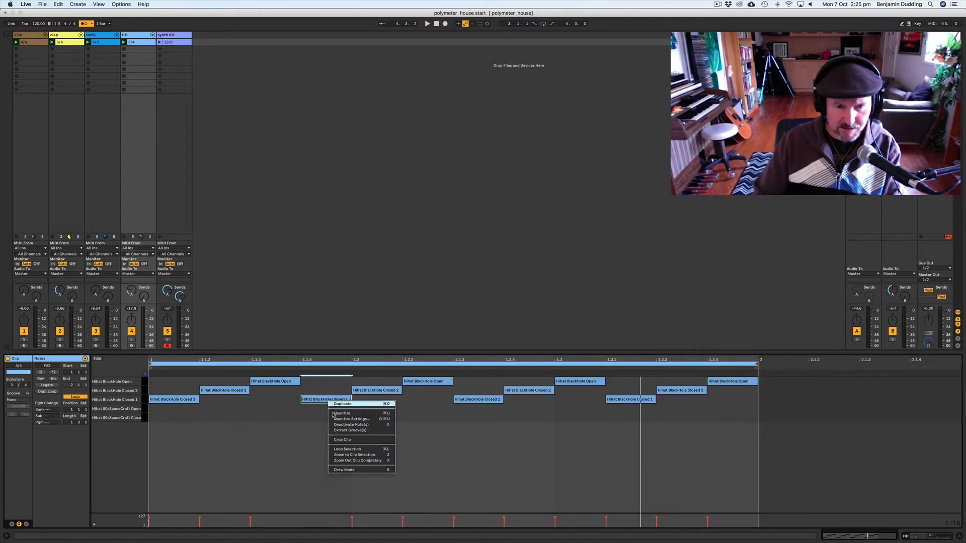
left_click(344, 425)
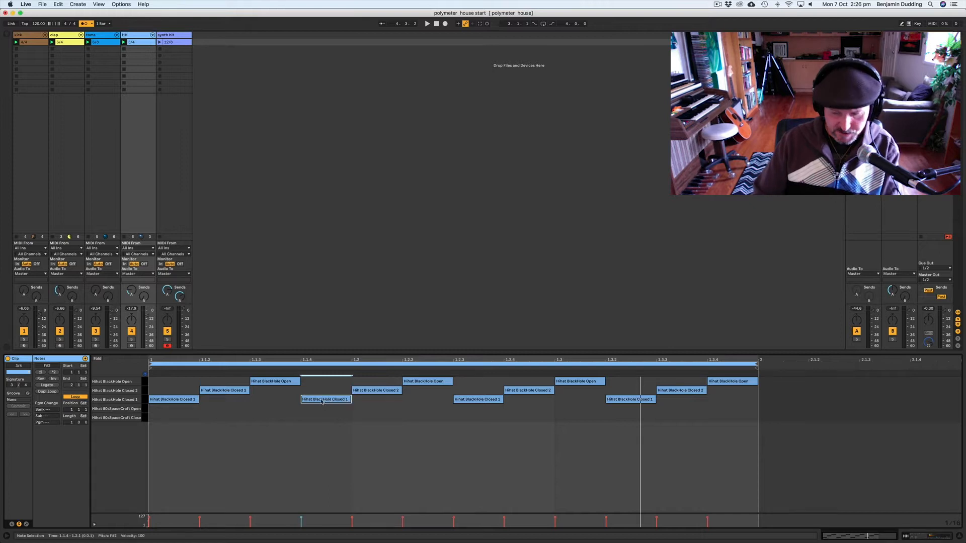
key("0")
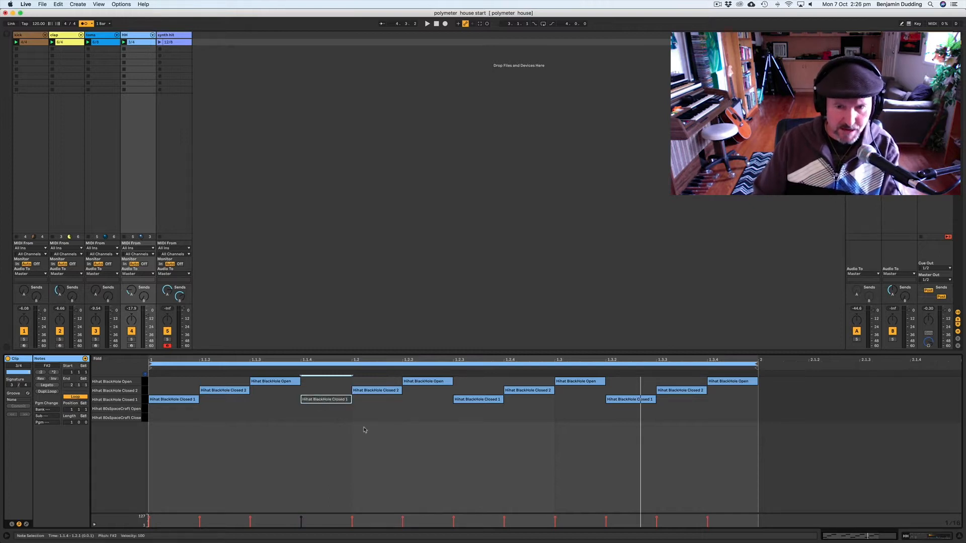
Step: Play from 1.1.4 and deactivate the Hihat BlackHole Closed 1 note at 1.3.2
left_click(297, 417)
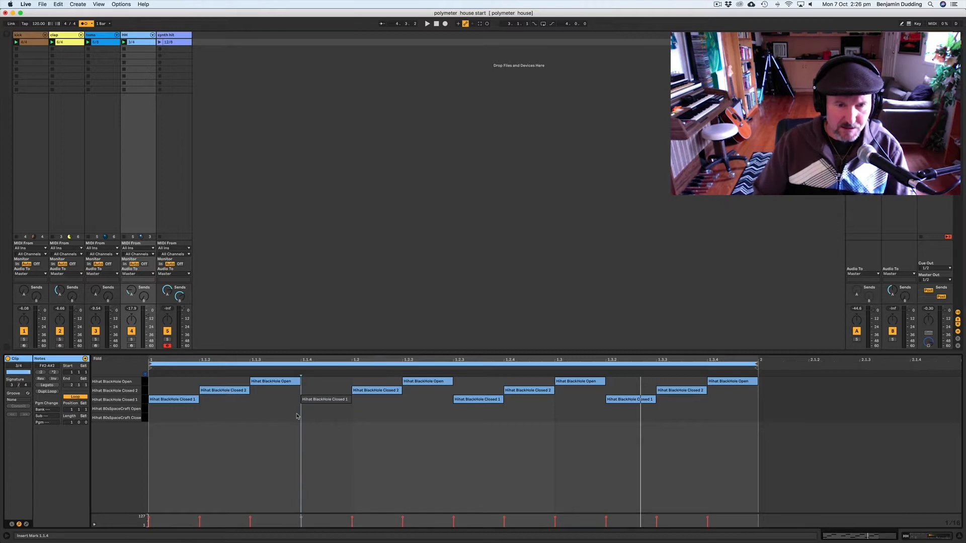
key("space")
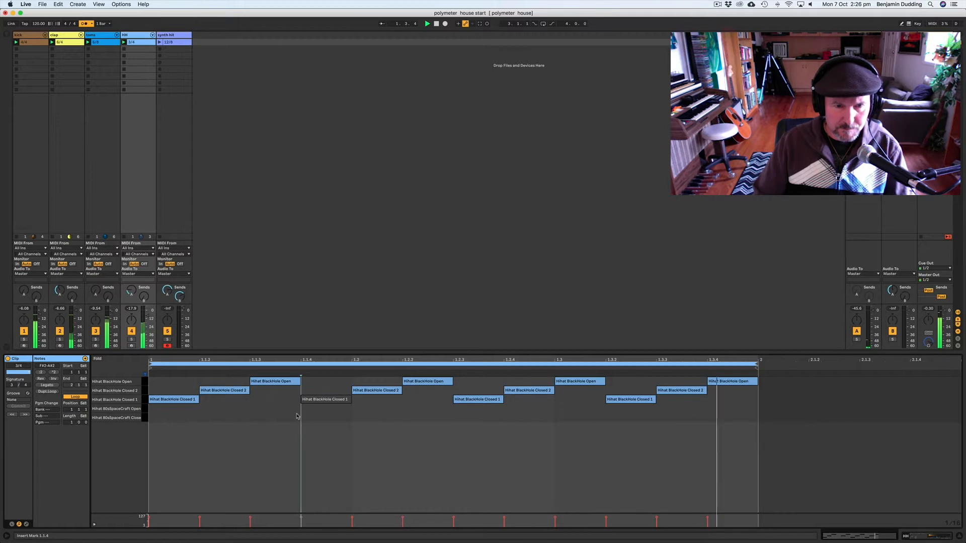
left_click(629, 400)
key("0")
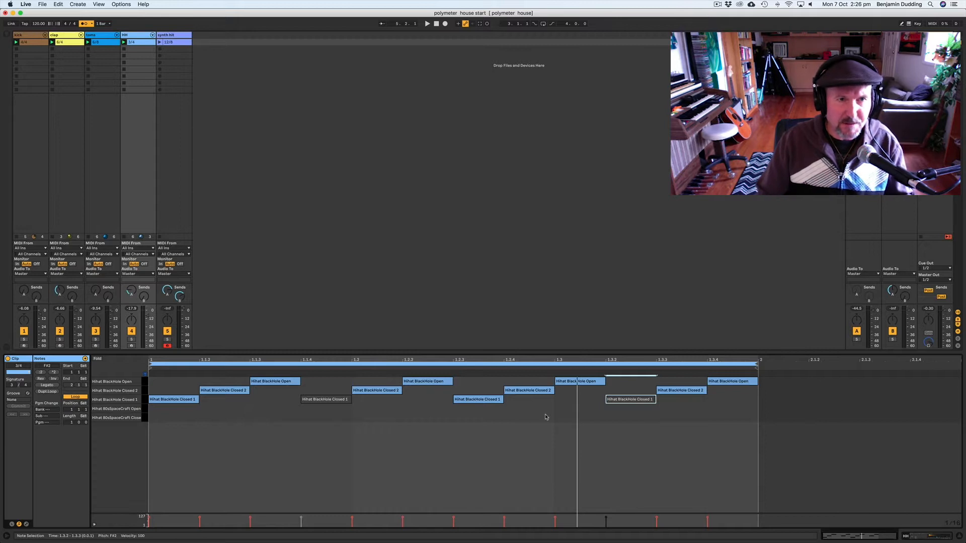
Step: Open the 12/8 synth hit clip and draw an A1, C2, E2 chord one eighth long at its start
left_click(174, 42)
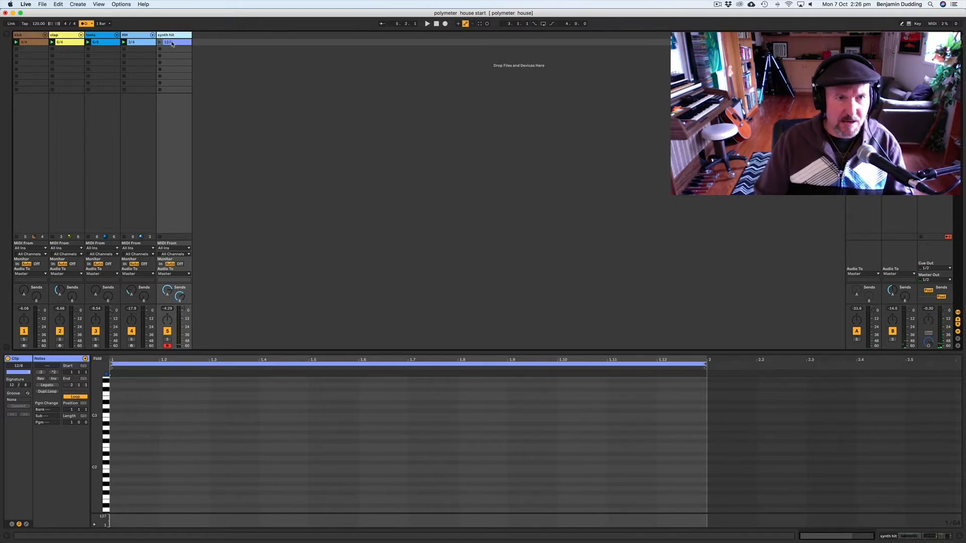
left_click(170, 43)
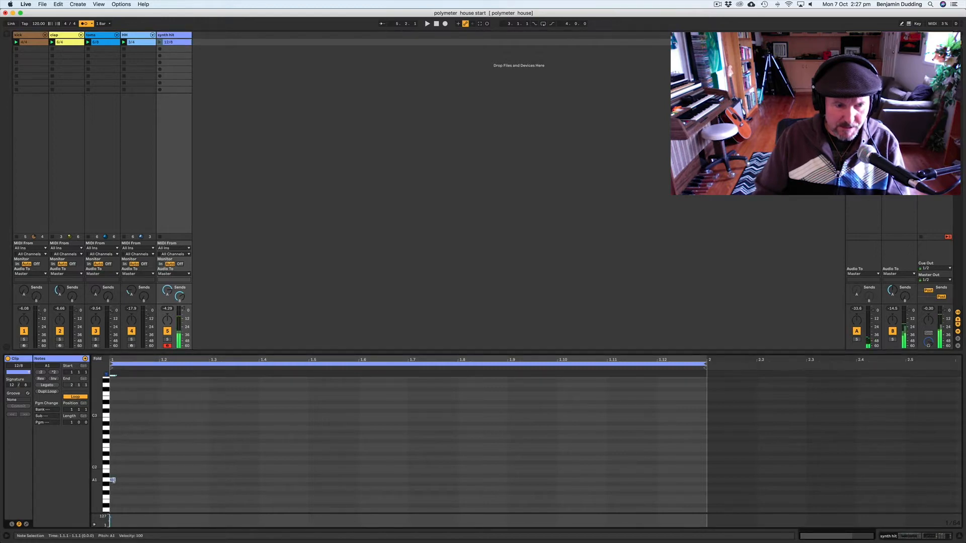
double_click(115, 481)
left_click_drag(145, 481, 119, 451)
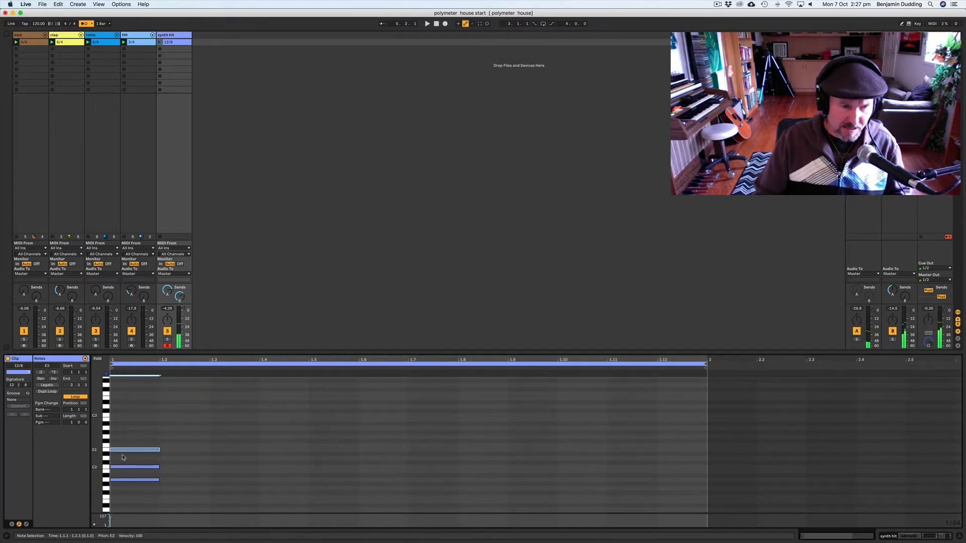
key("space")
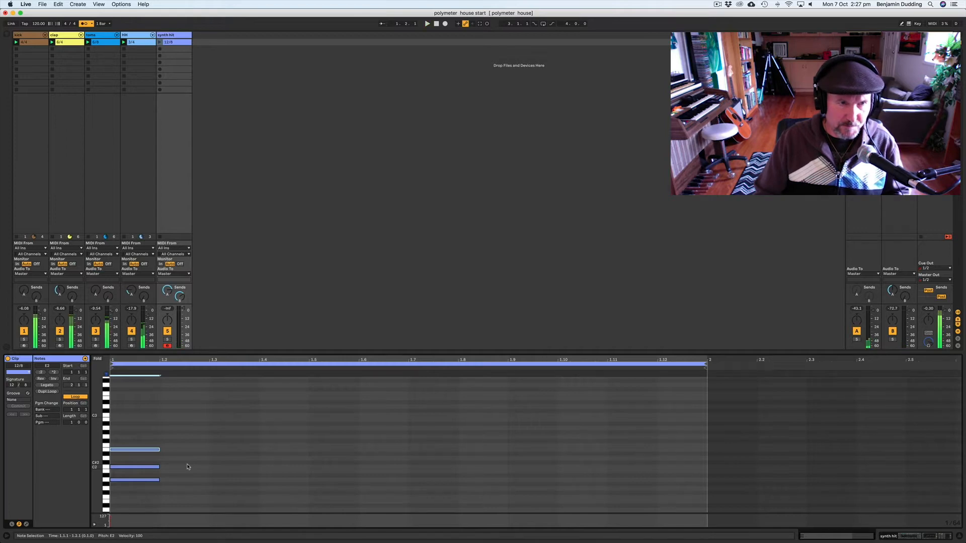
Step: Launch the synth hit clip, select the chord and lengthen its notes to end at 1.2.3
left_click(159, 43)
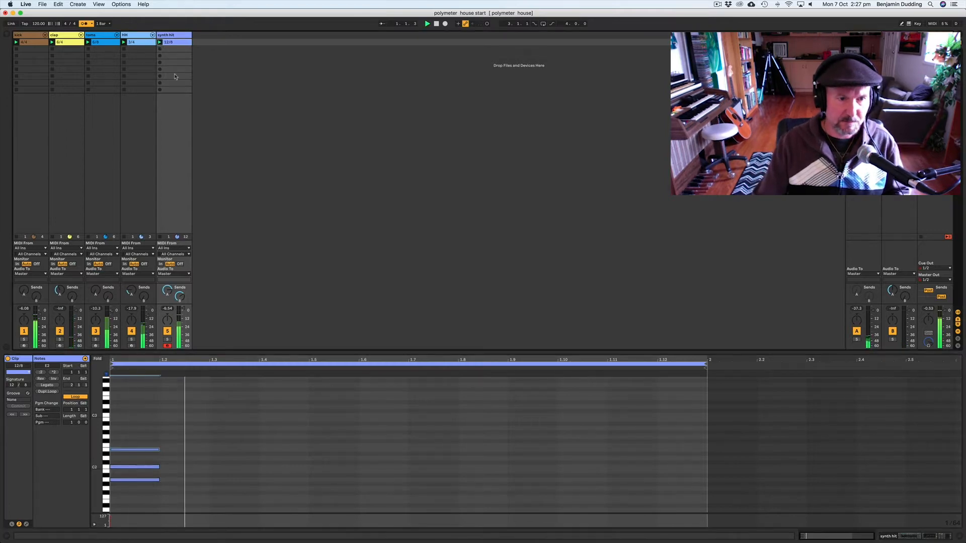
left_click_drag(145, 423, 149, 504)
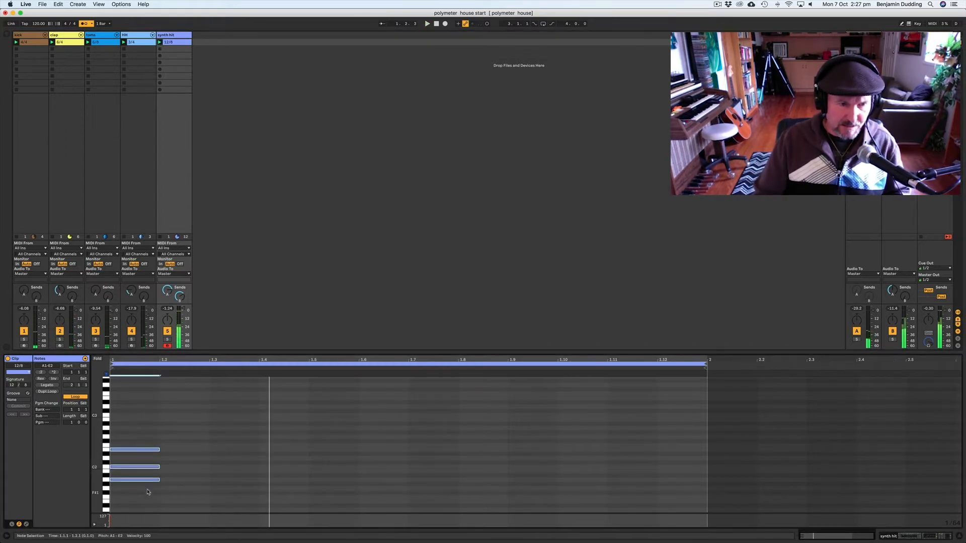
left_click_drag(159, 450, 184, 451)
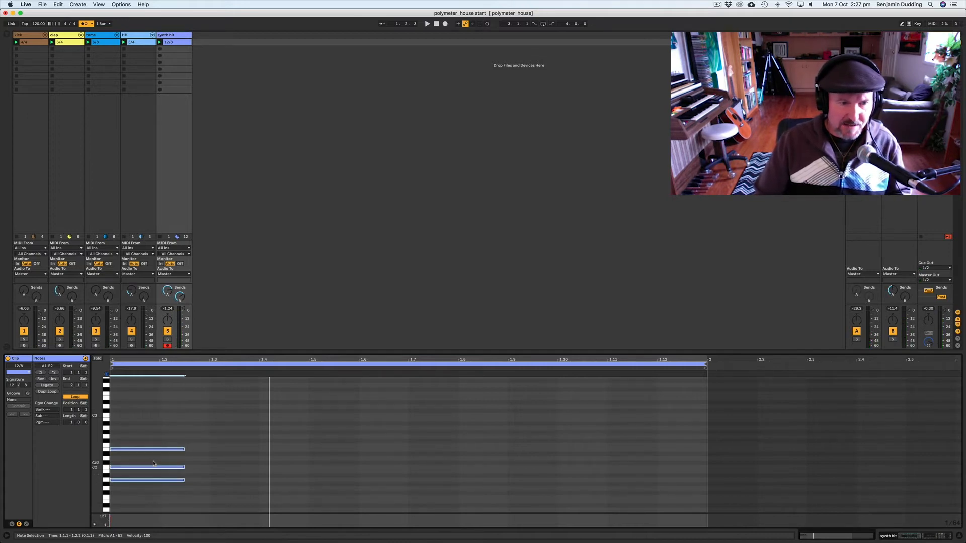
Step: Add two higher notes above the synth chord, up to B2, and audition it
double_click(112, 437)
left_click_drag(115, 437, 163, 422)
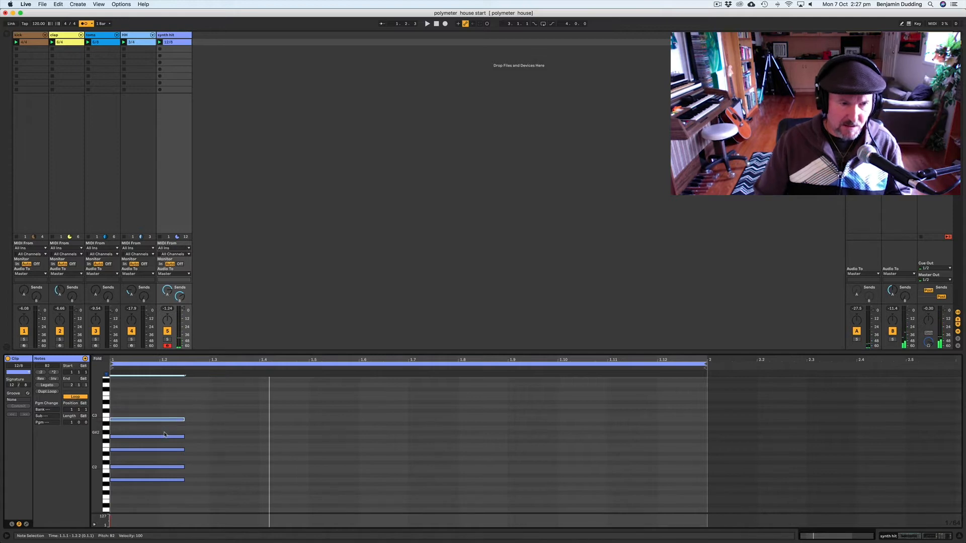
key("space")
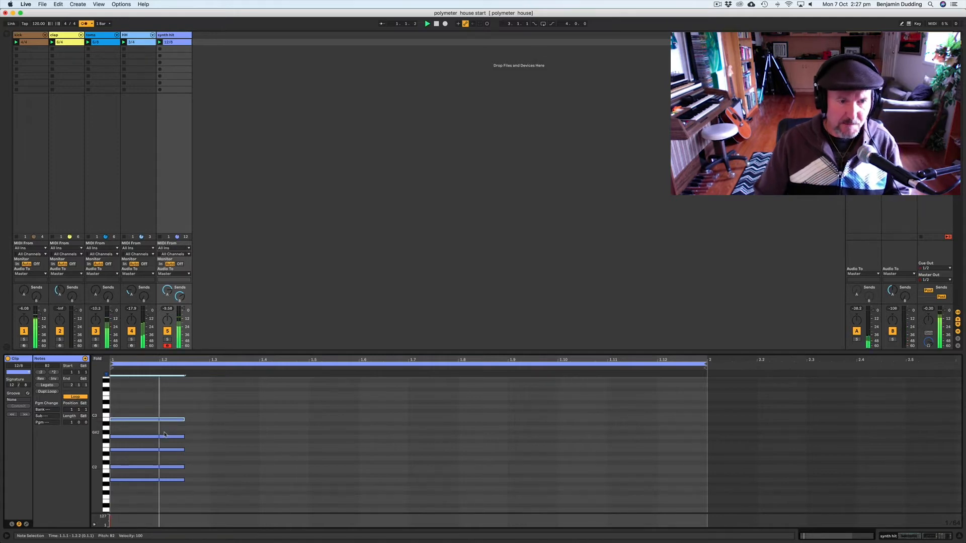
key("space")
Step: Select the whole chord and copy it to 1.4
left_click_drag(158, 403, 142, 486)
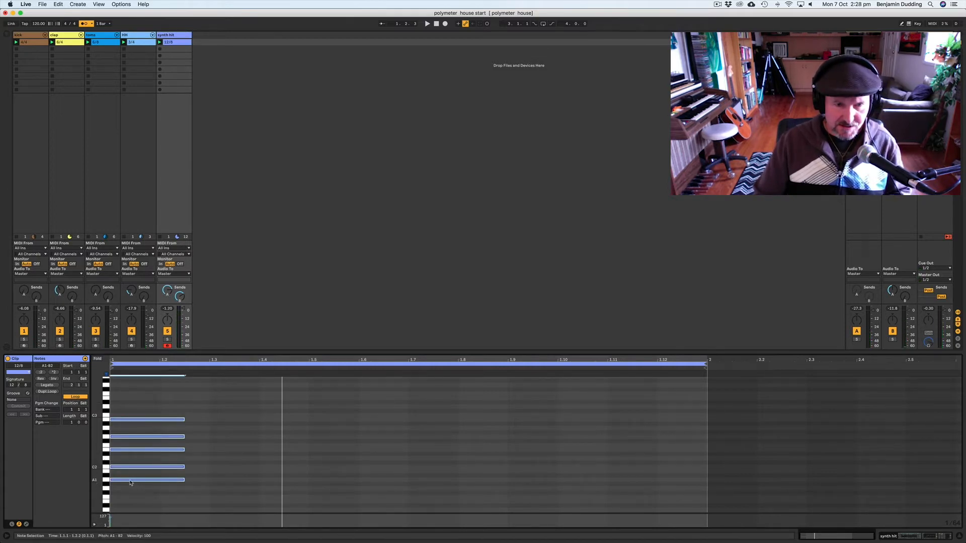
left_click_drag(134, 484, 280, 480, "alt")
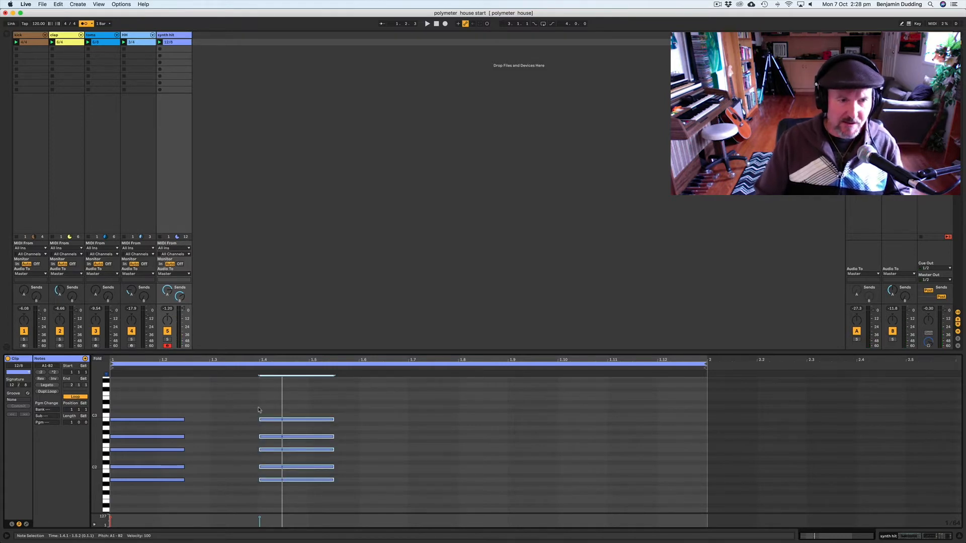
Step: Set the synth hit track's Send B to about -12.4 dB and open the Delay on return track B
left_click(181, 298)
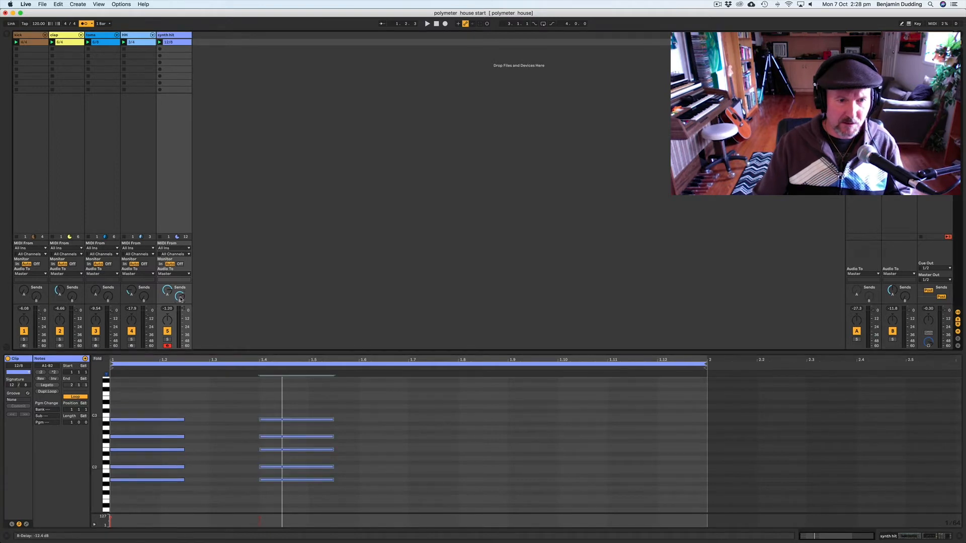
double_click(899, 35)
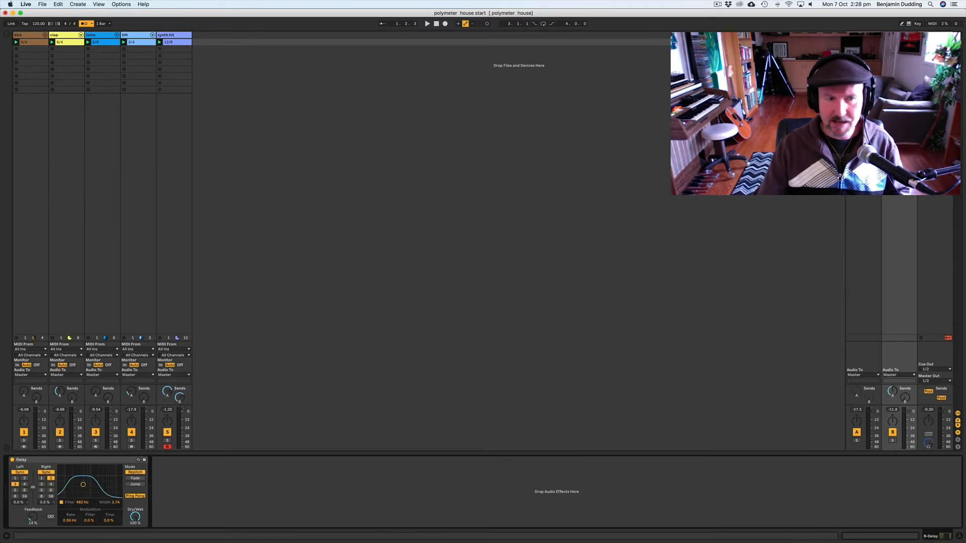
left_click(29, 465)
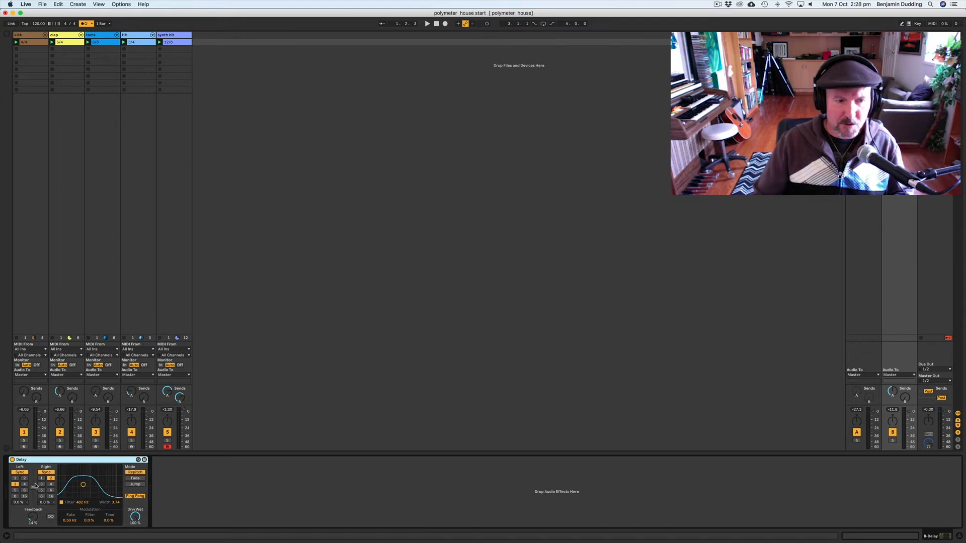
Step: Reopen the synth hit clip, copy the chord and place the copy at 1.7
double_click(173, 42)
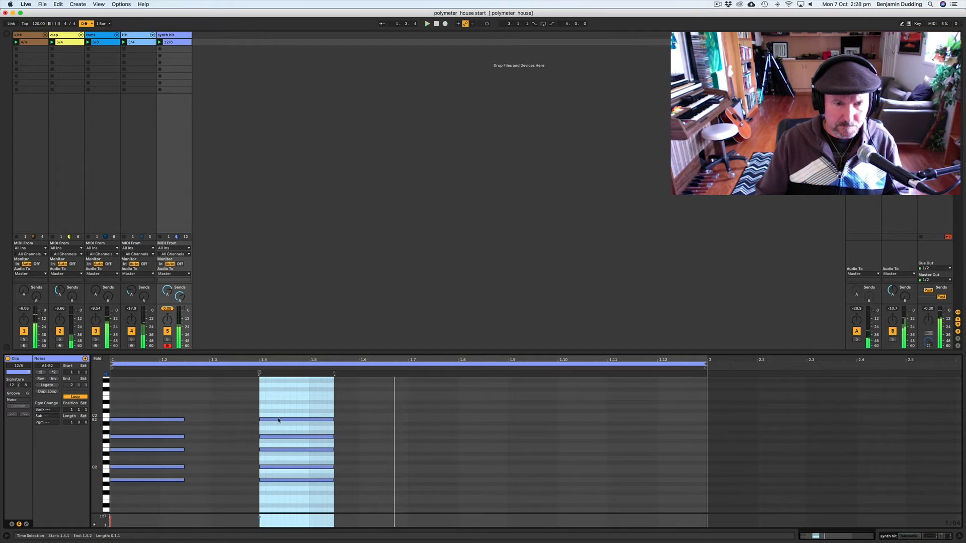
left_click_drag(276, 420, 383, 423)
key("super+z")
left_click_drag(278, 391, 484, 481)
left_click(448, 472)
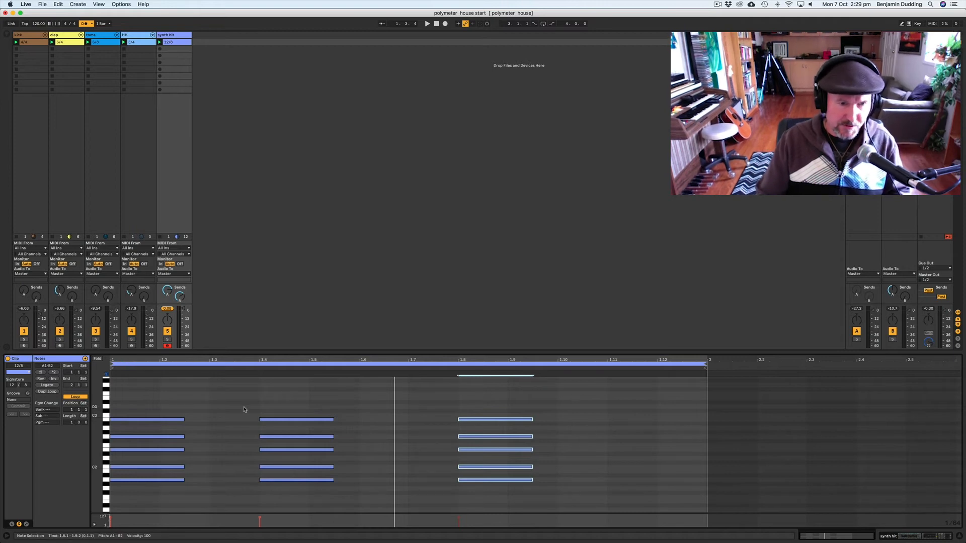
key("space")
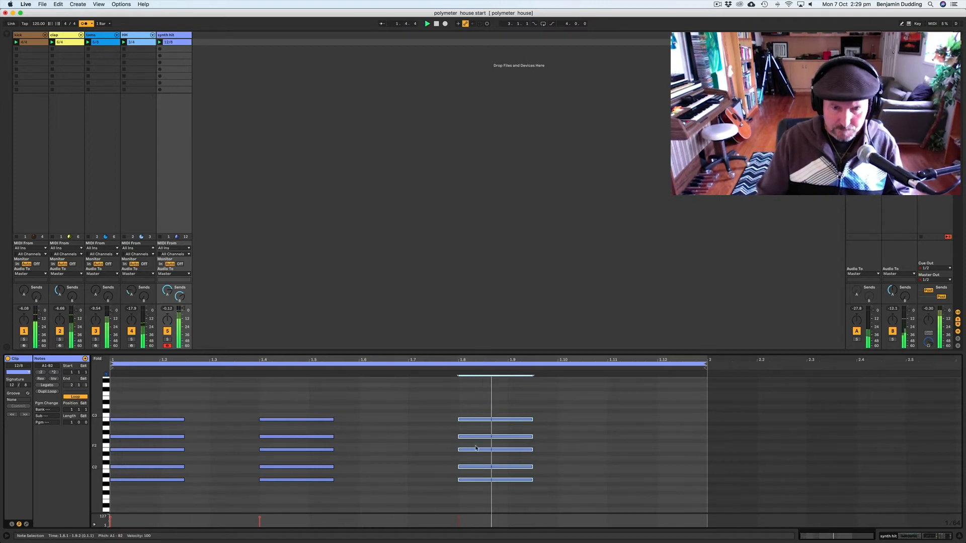
left_click_drag(465, 424, 418, 422)
Step: Copy the chord to 1.10, then copy it again to 1.12 transposed down to start on G1
left_click_drag(445, 481, 588, 482)
key("space")
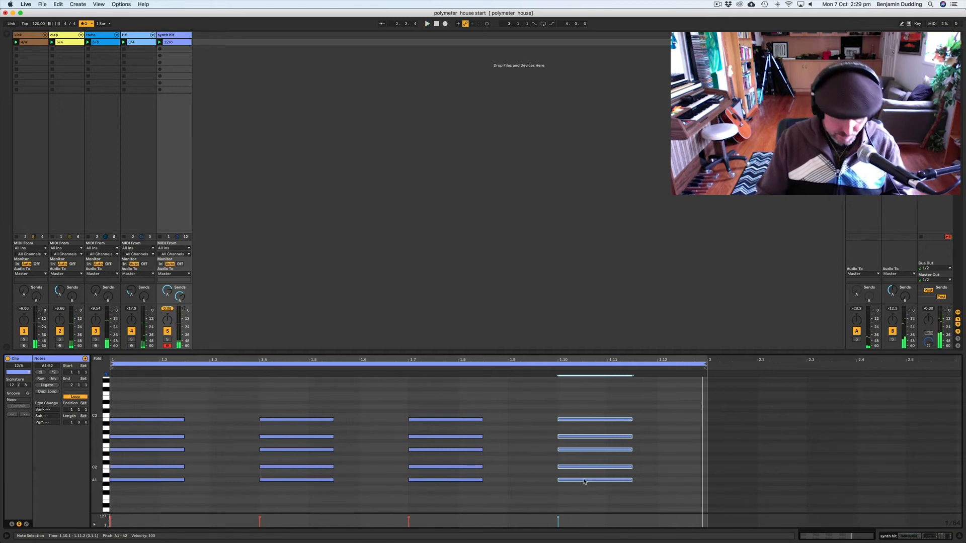
mouse_move(583, 482)
left_mouse_down()
mouse_move(694, 493)
mouse_move(681, 492)
left_mouse_up()
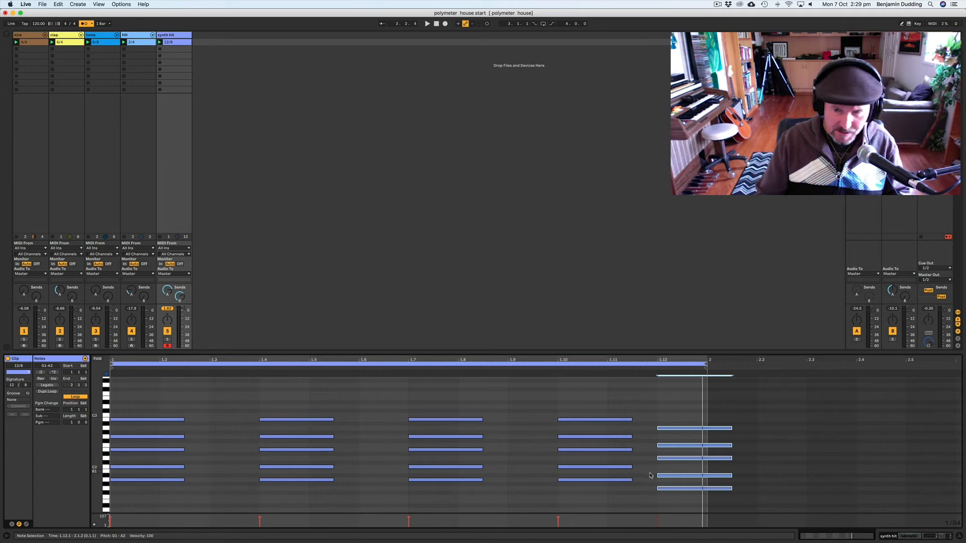
Step: Select notes in the last chord, raise one of them a semitone, and play the clip
left_click(649, 477)
left_click(664, 487)
left_click(664, 458)
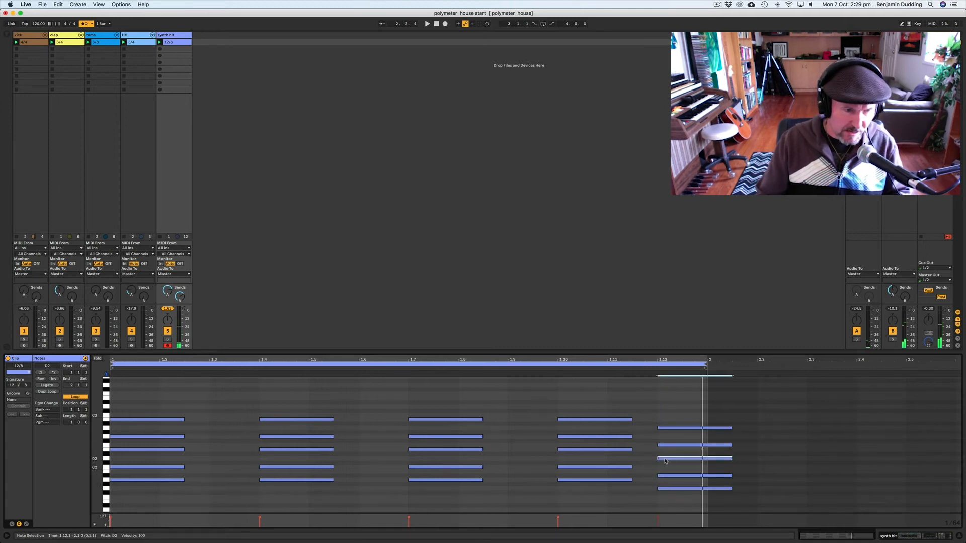
left_click(665, 459)
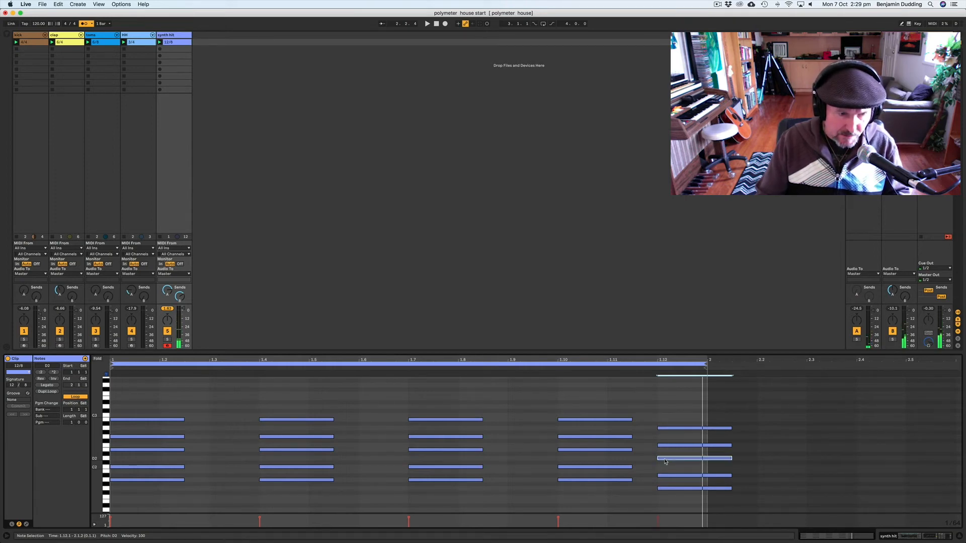
left_click(668, 477)
key("Up")
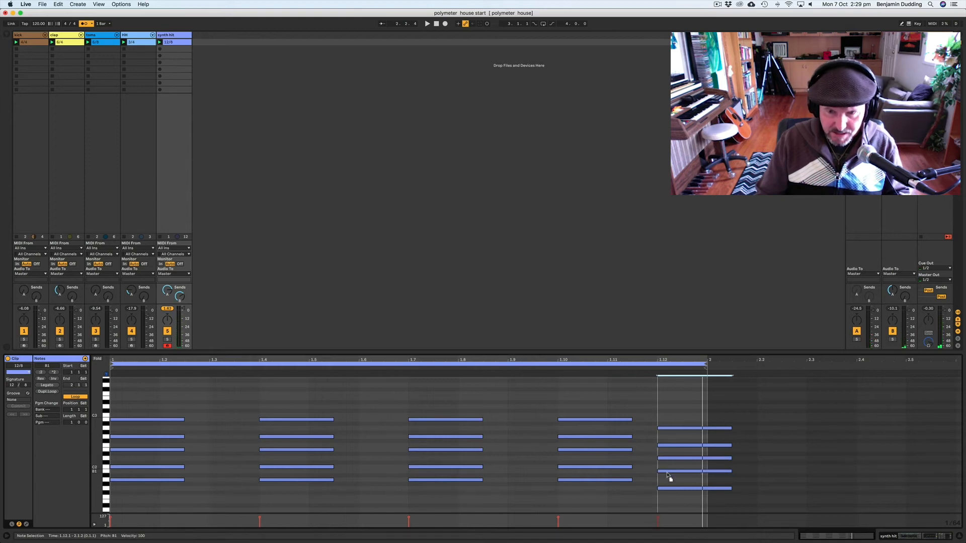
left_click(668, 472)
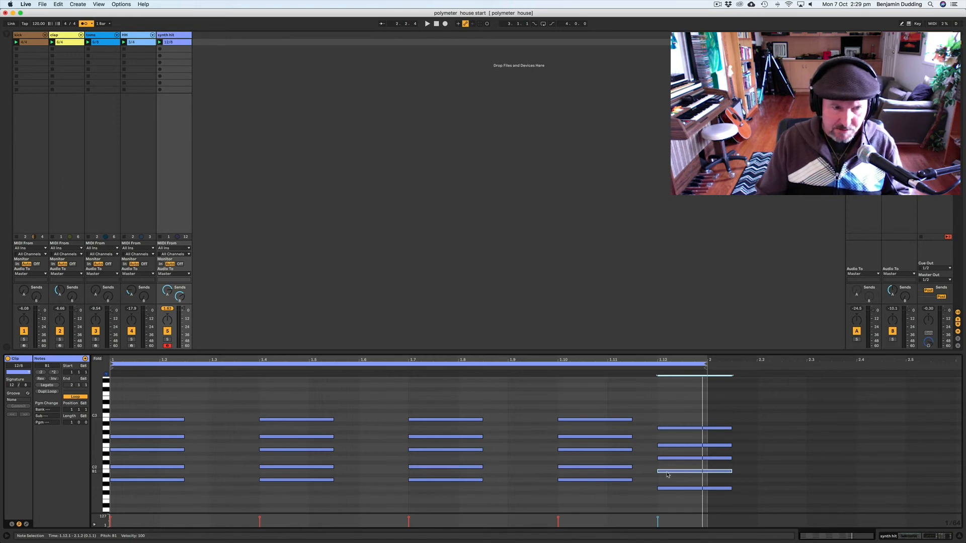
key("space")
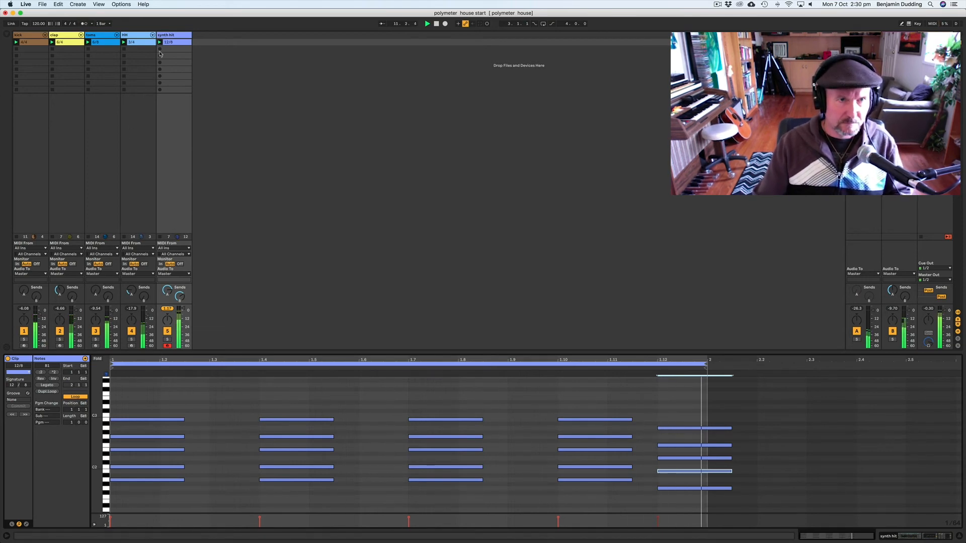
Step: Open the synth hit track's devices and adjust the Noise Bleep oscillator shape
left_click(170, 97)
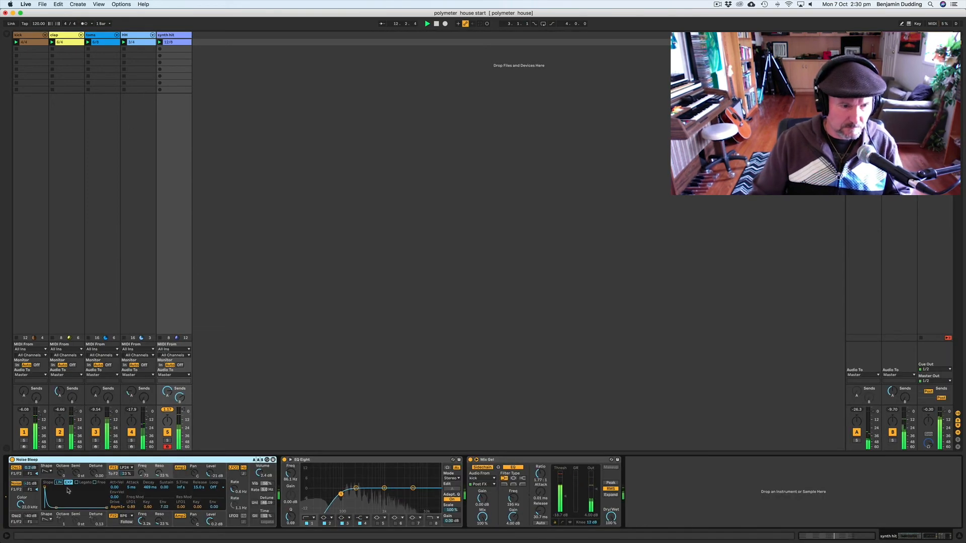
left_click_drag(140, 473, 140, 478)
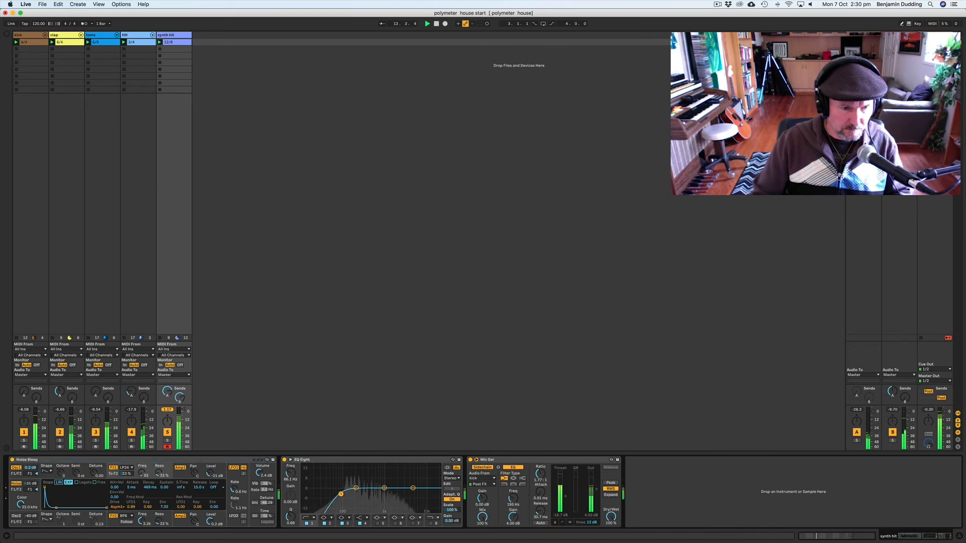